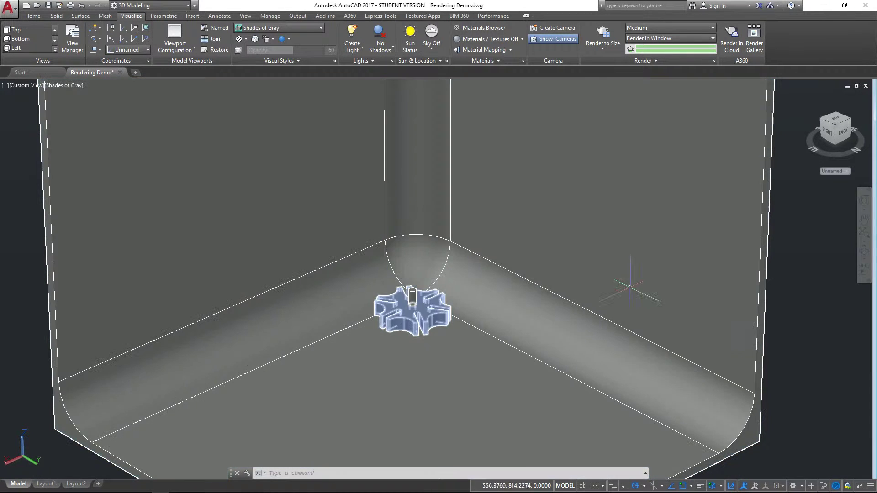
# - Orbit around the slotted gear and the filleted room corner to examine the model from different sides
pyautogui.click(862, 253)
pyautogui.moveTo(438, 343); pyautogui.dragTo(397, 336)
pyautogui.scroll(3, 391, 336)
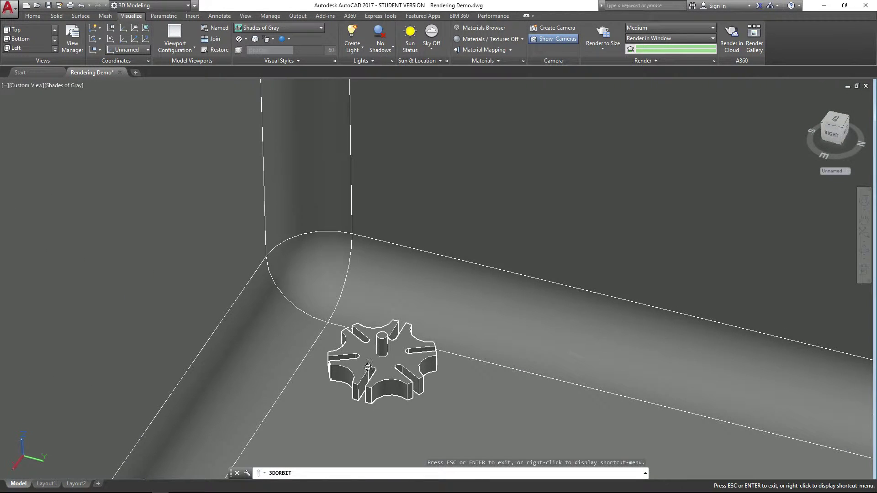
pyautogui.moveTo(374, 377); pyautogui.dragTo(359, 328)
pyautogui.scroll(-3, 359, 328)
pyautogui.moveTo(266, 374)
pyautogui.mouseDown()
pyautogui.moveTo(344, 385)
pyautogui.moveTo(357, 366)
pyautogui.moveTo(294, 304)
pyautogui.moveTo(232, 362)
pyautogui.moveTo(308, 403)
pyautogui.moveTo(352, 402)
pyautogui.moveTo(341, 411)
pyautogui.moveTo(294, 401)
pyautogui.moveTo(270, 422)
pyautogui.moveTo(349, 361)
pyautogui.moveTo(352, 346)
pyautogui.moveTo(288, 384)
pyautogui.moveTo(270, 382)
pyautogui.moveTo(266, 399)
pyautogui.moveTo(245, 368)
pyautogui.moveTo(173, 362)
pyautogui.moveTo(308, 370)
pyautogui.moveTo(268, 388)
pyautogui.moveTo(253, 366)
pyautogui.moveTo(261, 384)
pyautogui.mouseUp()
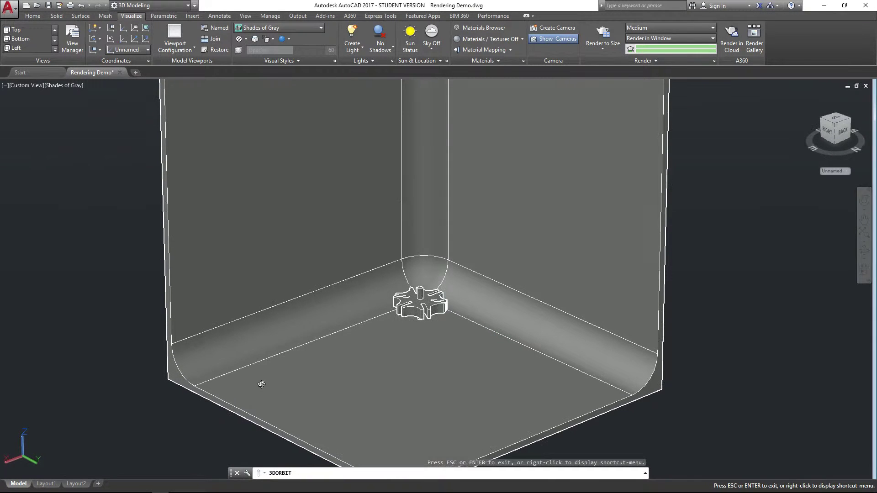
pyautogui.moveTo(364, 338)
pyautogui.mouseDown()
pyautogui.moveTo(356, 342)
pyautogui.moveTo(367, 345)
pyautogui.mouseUp()
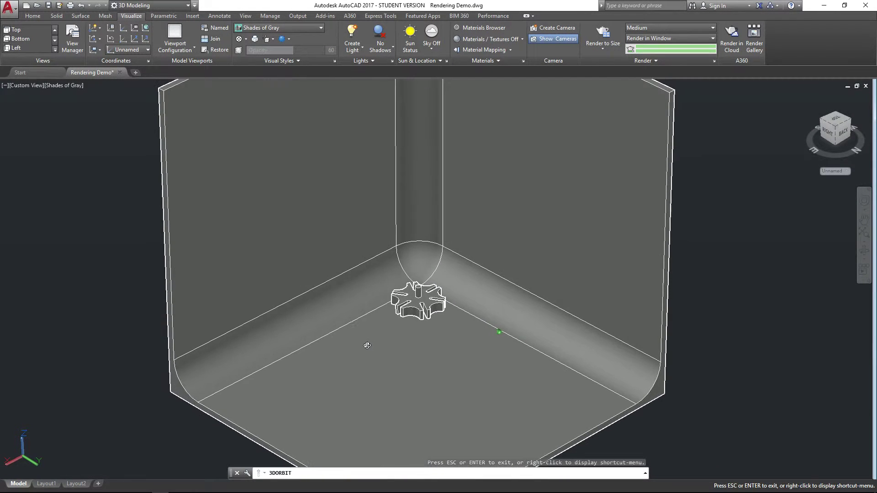
pyautogui.scroll(1, 420, 326)
pyautogui.scroll(1, 370, 372)
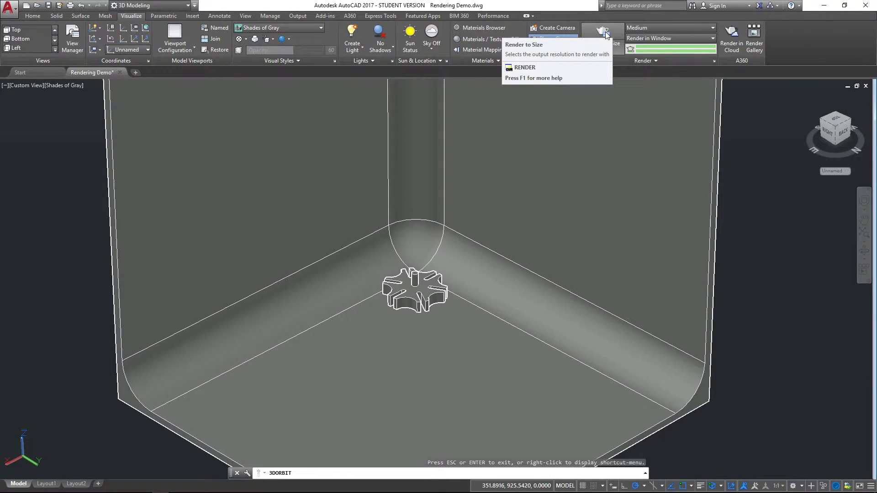
# - Render the current view at 800 x 600 px and inspect the gear and its shadow up close in the result
pyautogui.click(601, 45)
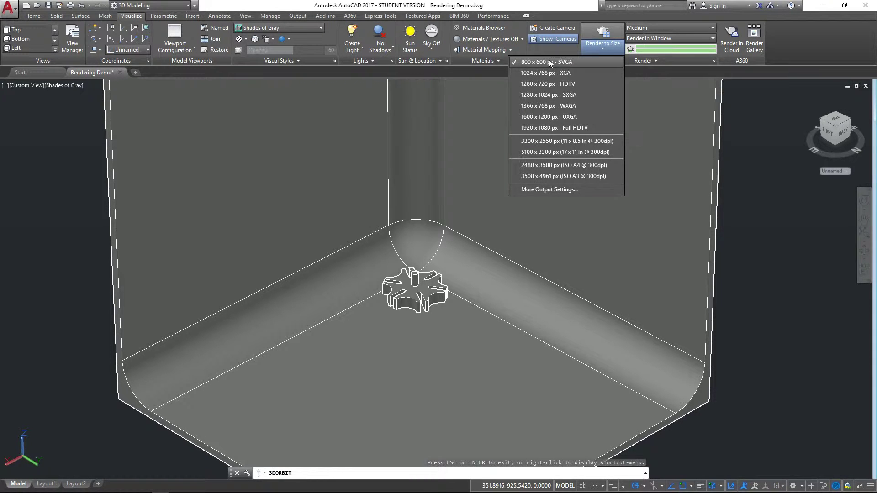
pyautogui.click(606, 36)
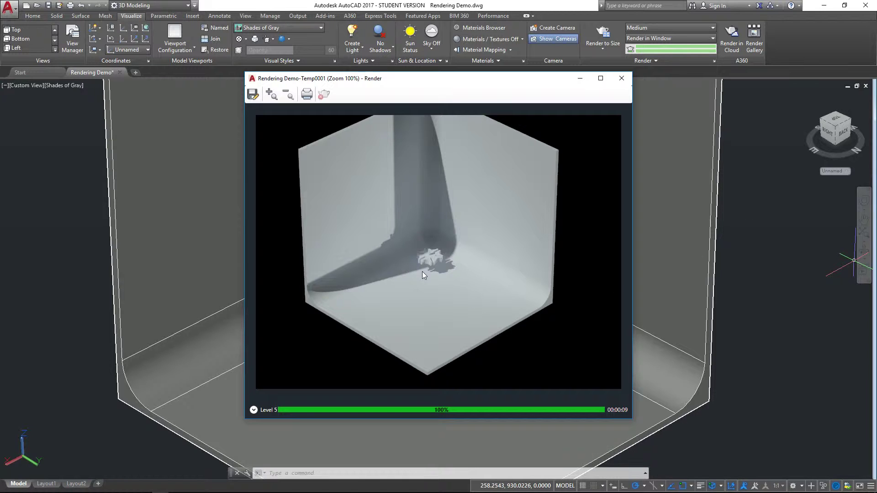
pyautogui.scroll(1, 422, 271)
pyautogui.scroll(2, 415, 240)
pyautogui.scroll(-1, 416, 239)
pyautogui.scroll(-2, 430, 267)
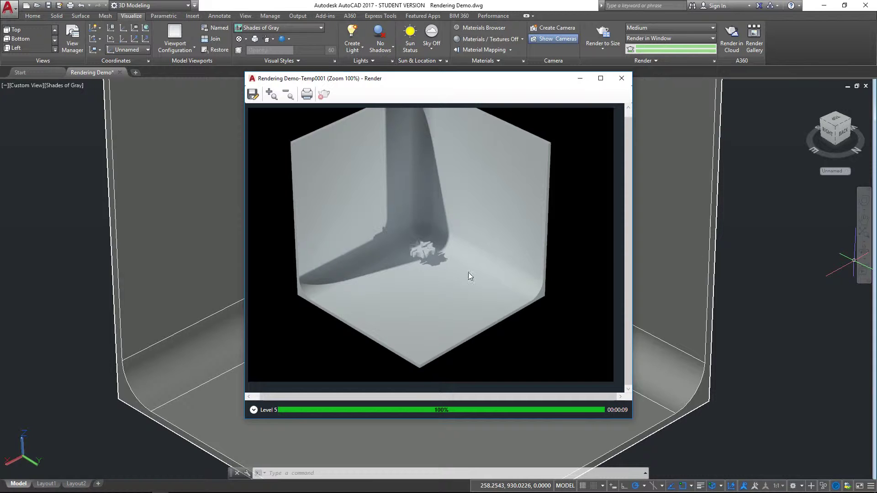
pyautogui.scroll(2, 437, 259)
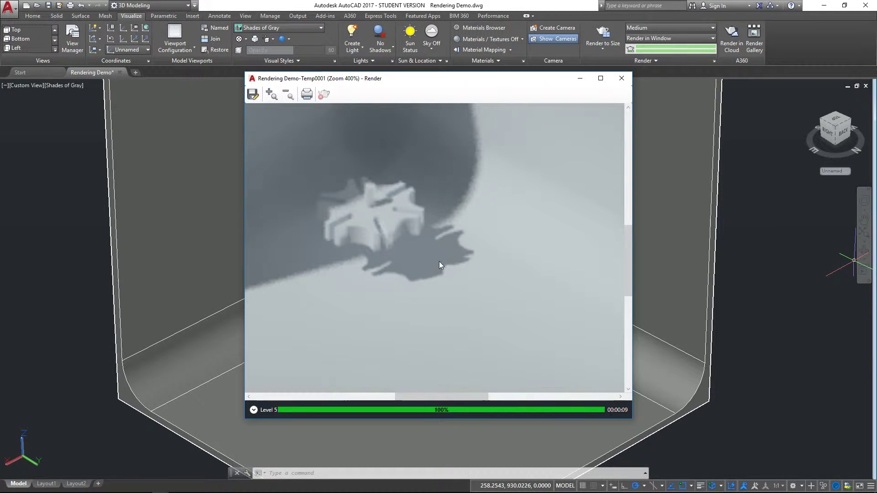
pyautogui.scroll(1, 446, 262)
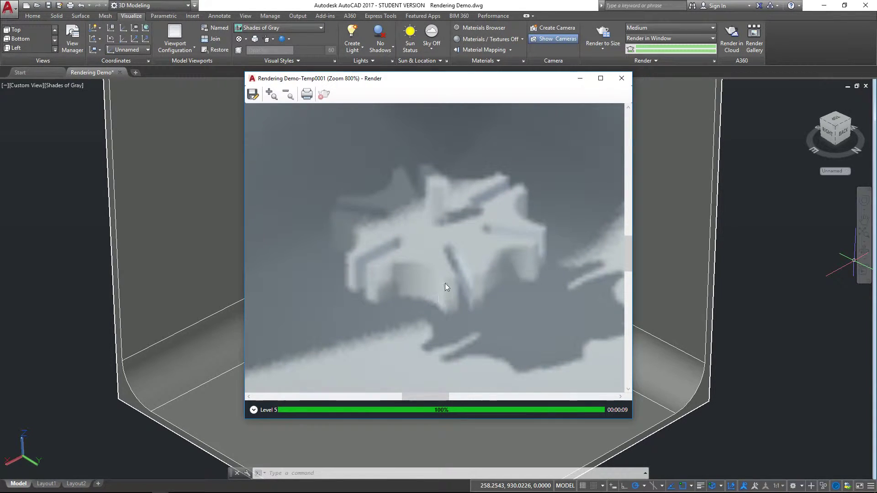
pyautogui.scroll(-3, 458, 272)
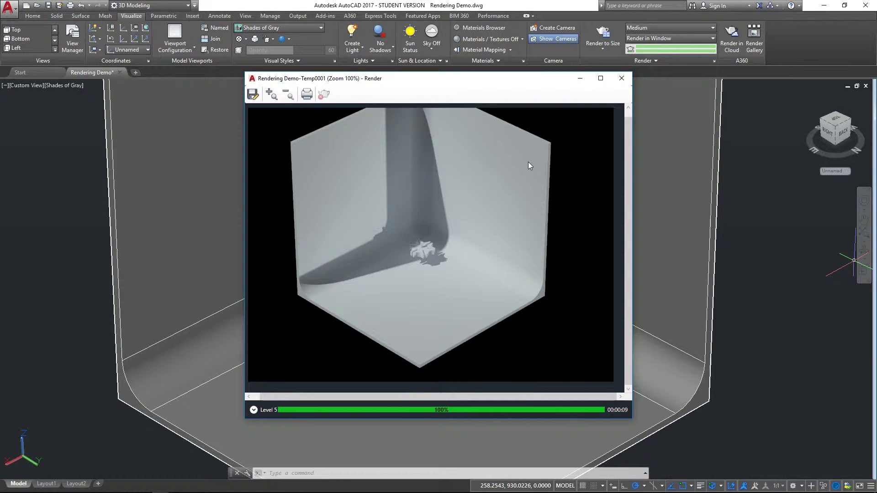
pyautogui.click(621, 78)
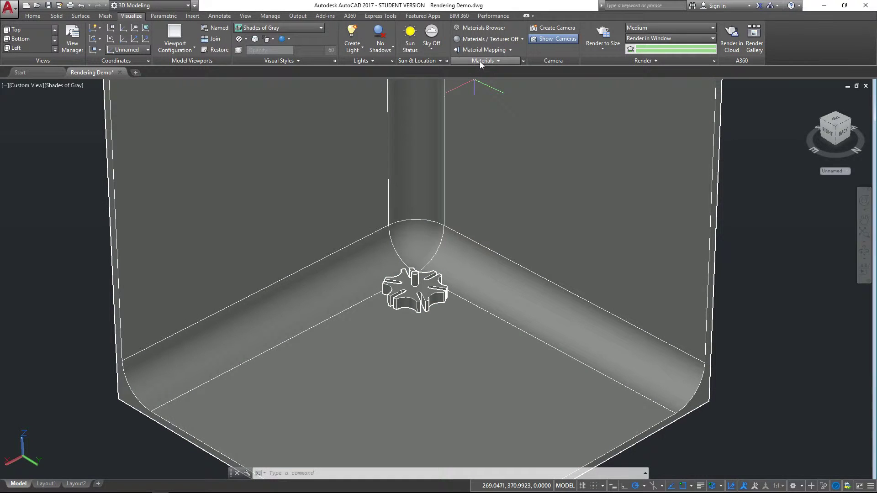
# - Open the Materials Browser and show the Metal category of the Autodesk Library with its subcategories expanded
pyautogui.click(487, 27)
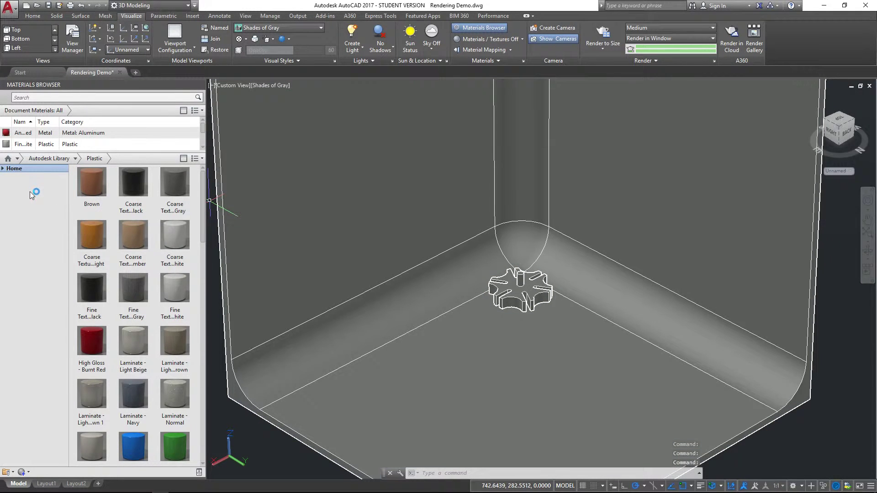
pyautogui.click(2, 169)
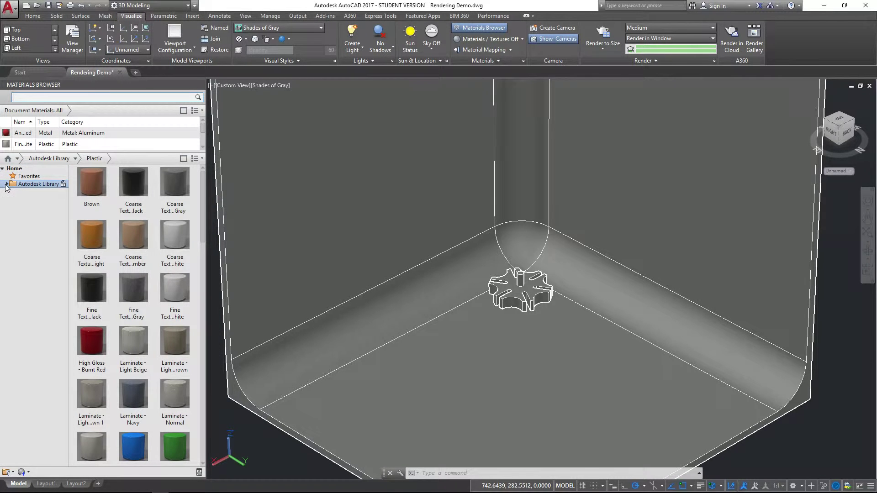
pyautogui.click(6, 184)
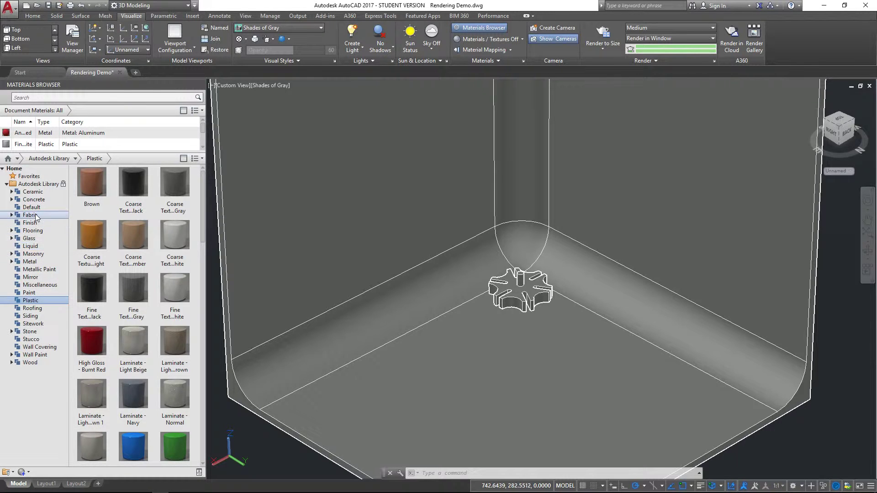
pyautogui.click(33, 264)
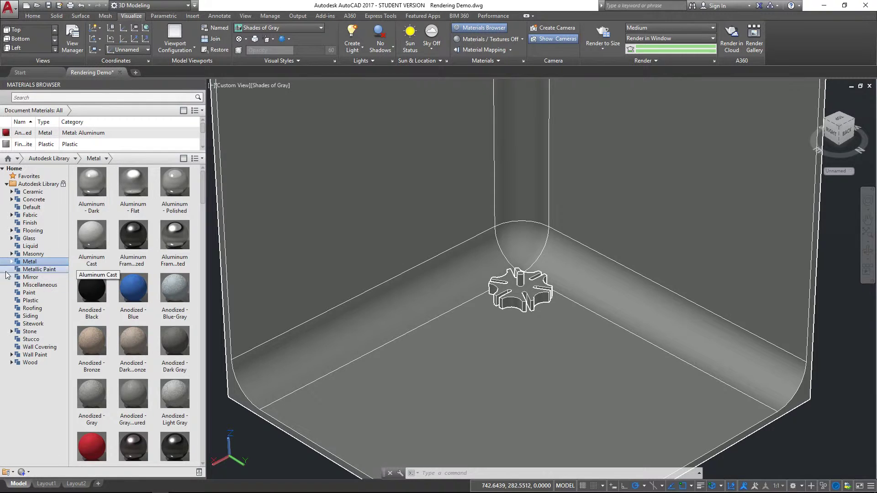
pyautogui.click(11, 261)
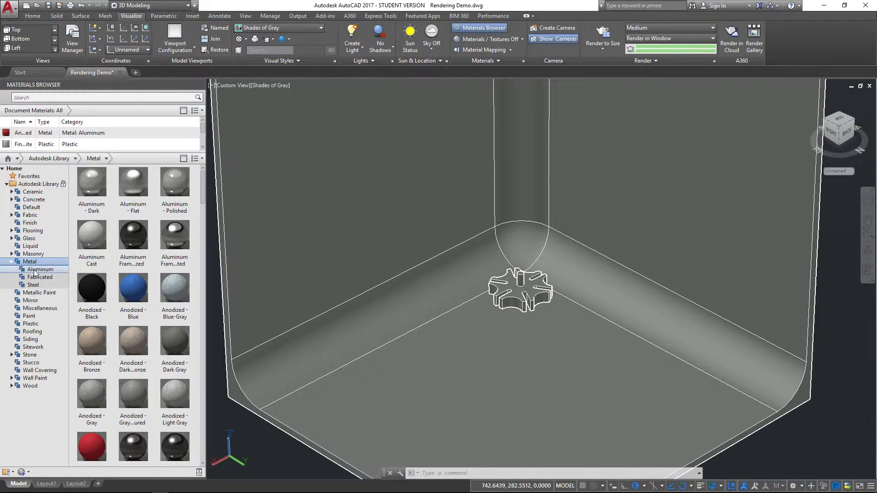
# - Look through the library's metal materials and assign Anodized - Blue to the gear
pyautogui.scroll(-6, 133, 251)
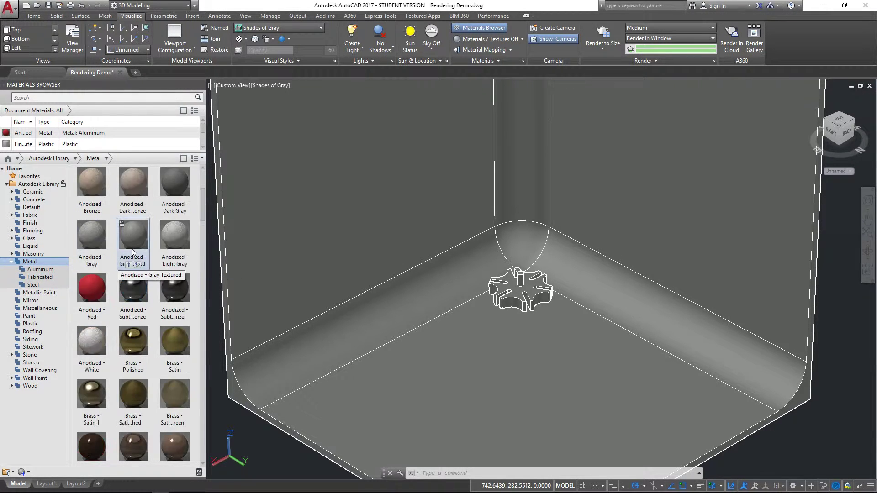
pyautogui.scroll(-5, 137, 274)
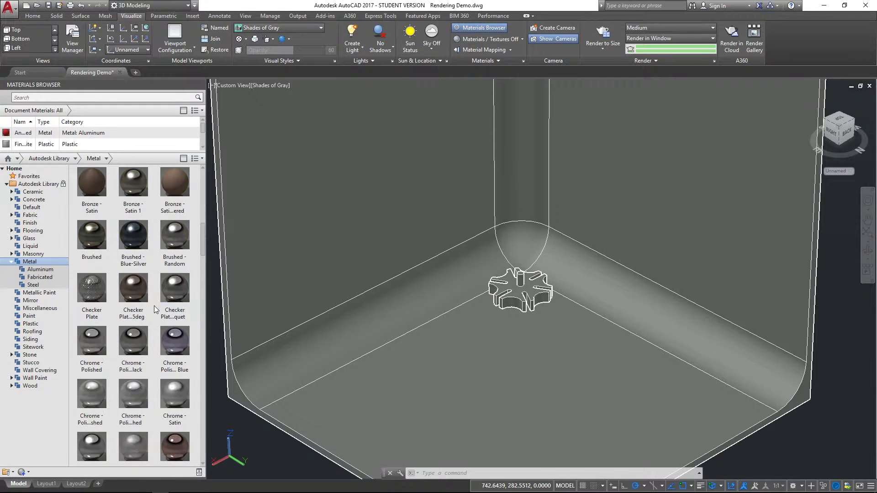
pyautogui.scroll(-10, 154, 305)
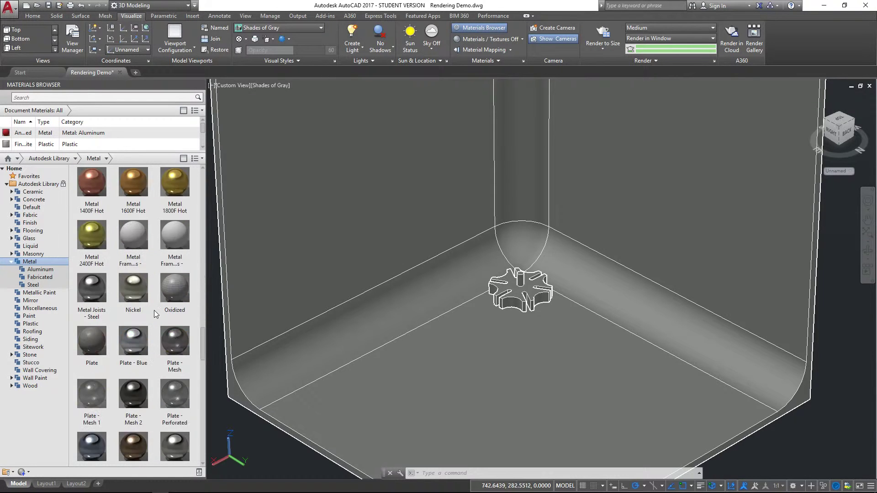
pyautogui.scroll(12, 155, 316)
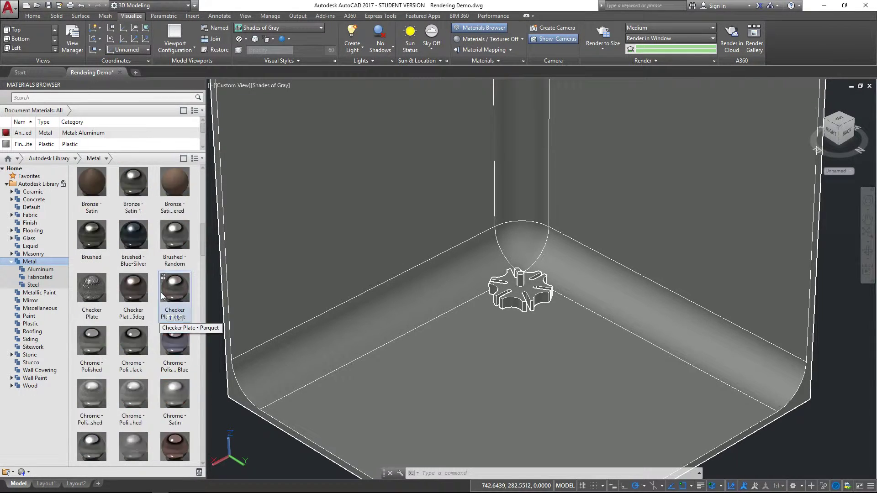
pyautogui.scroll(6, 145, 241)
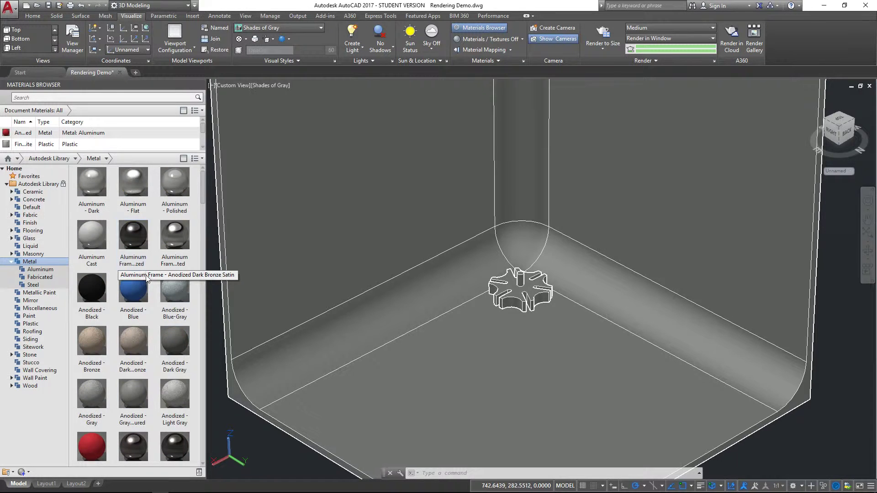
pyautogui.scroll(-3, 156, 311)
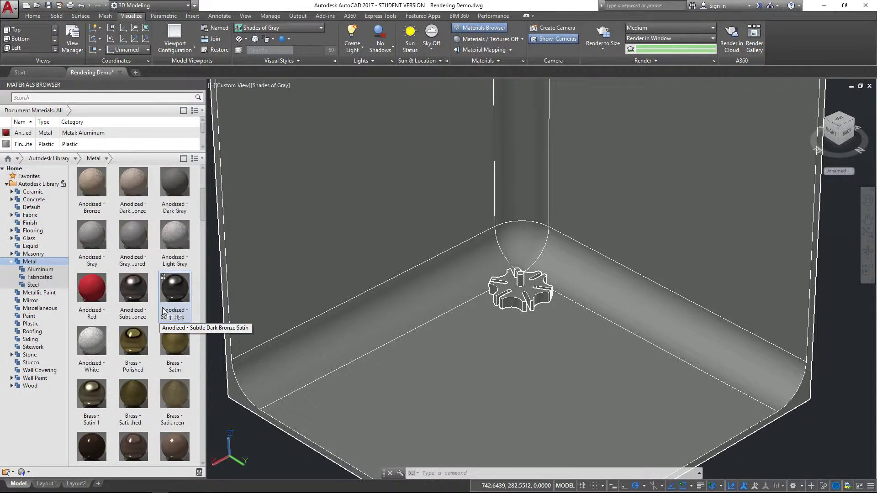
pyautogui.scroll(3, 137, 288)
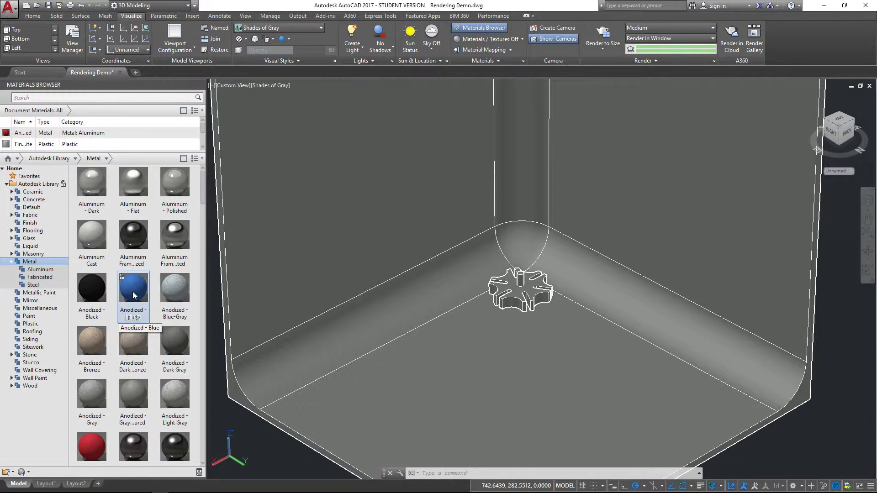
pyautogui.moveTo(134, 296); pyautogui.dragTo(519, 295)
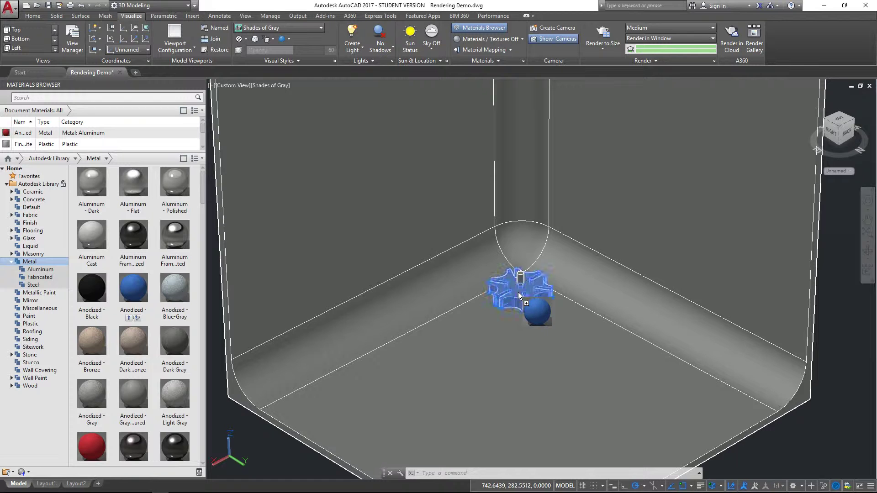
pyautogui.moveTo(519, 295); pyautogui.dragTo(519, 295)
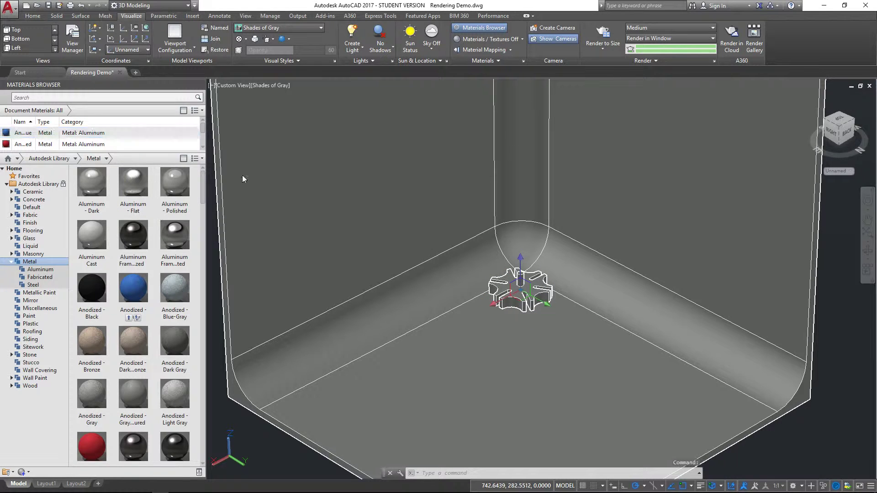
pyautogui.click(866, 249)
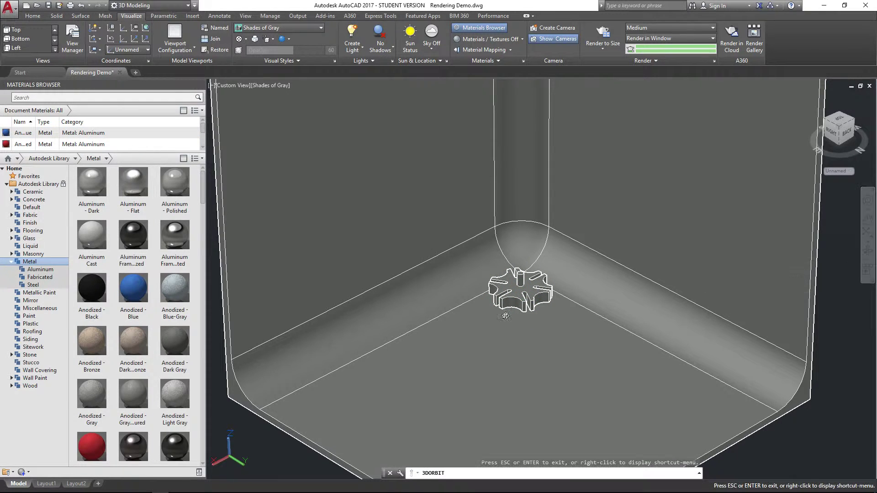
pyautogui.press('Escape')
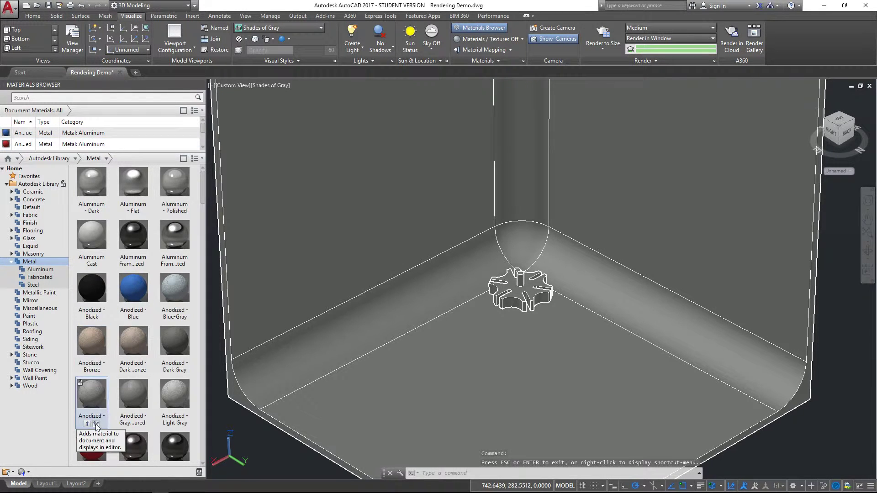
# - Assign the Anodized - Red metal material to the gear
pyautogui.scroll(-3, 98, 377)
pyautogui.moveTo(92, 284); pyautogui.dragTo(518, 298)
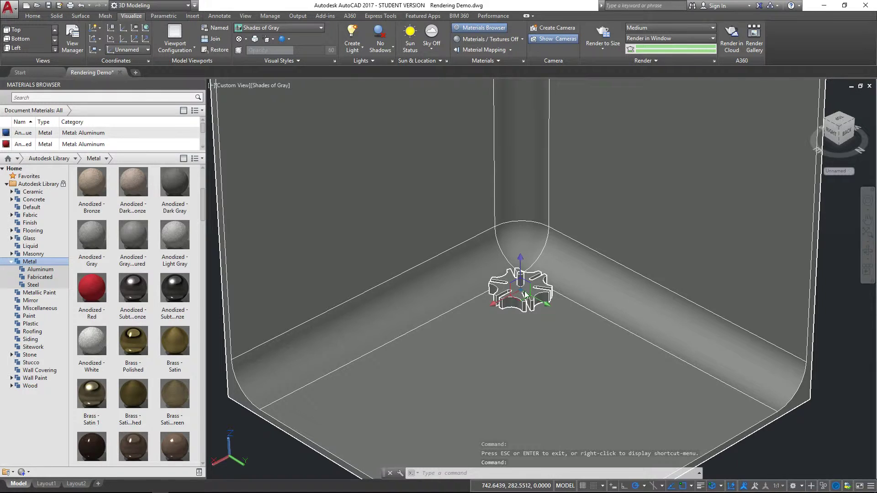
pyautogui.press('Escape')
# - Render the view again and inspect the red gear up close in the result
pyautogui.click(603, 36)
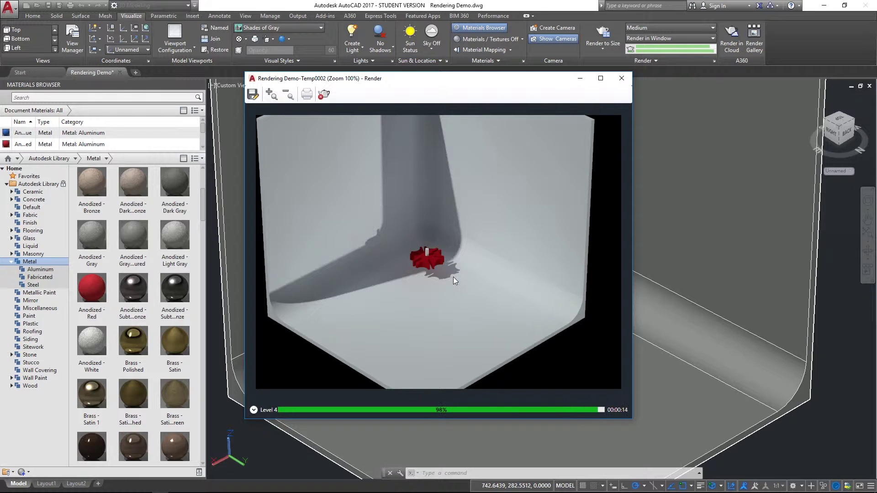
pyautogui.scroll(1, 421, 252)
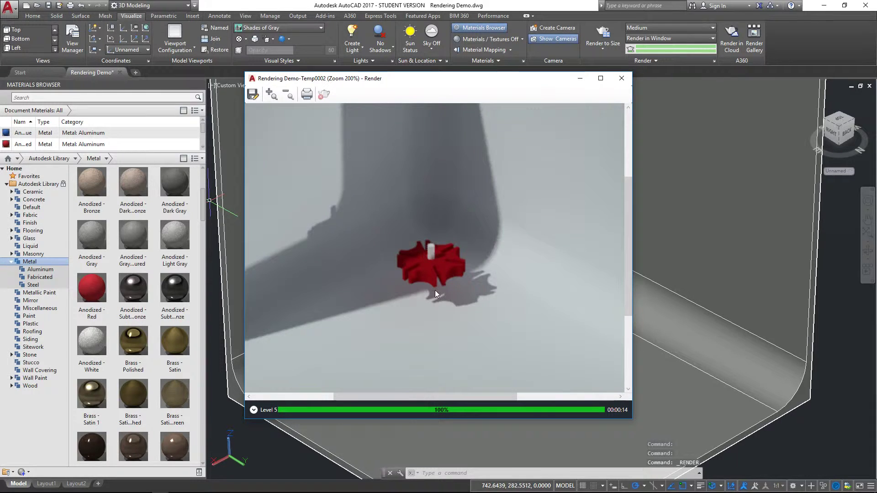
pyautogui.scroll(1, 431, 281)
pyautogui.scroll(1, 434, 241)
pyautogui.scroll(-3, 438, 240)
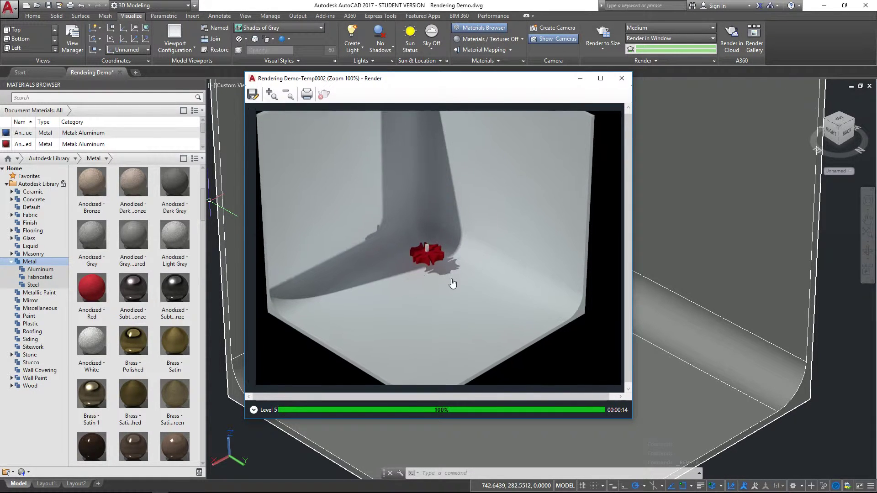
pyautogui.click(621, 79)
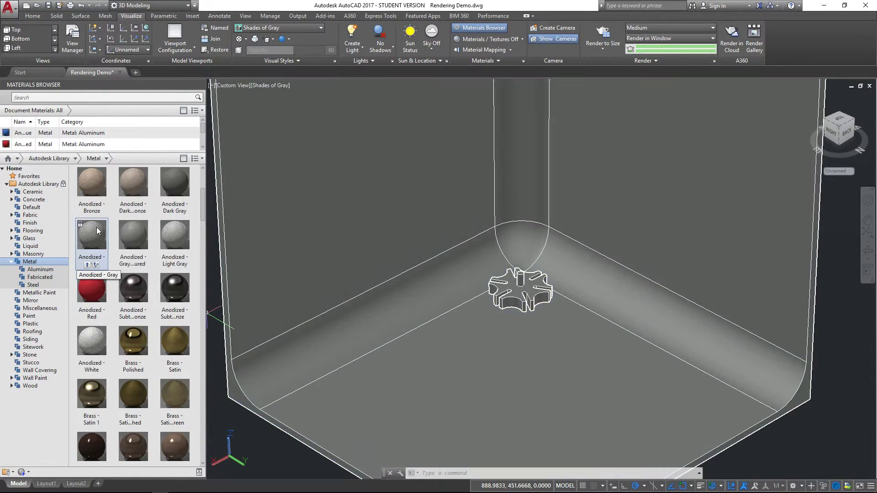
# - Assign the Anodized - Blue metal material to the corner enclosure around the gear
pyautogui.scroll(3, 137, 292)
pyautogui.moveTo(139, 293); pyautogui.dragTo(516, 301)
# - Browse the library's plastic materials and assign Transparent - Light Gray to the pin at the gear's center
pyautogui.scroll(-3, 145, 332)
pyautogui.scroll(-6, 145, 333)
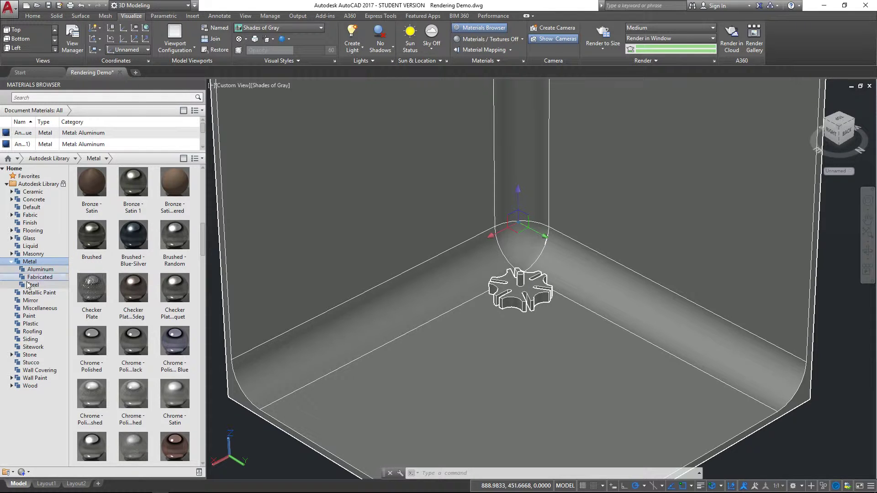
pyautogui.click(30, 323)
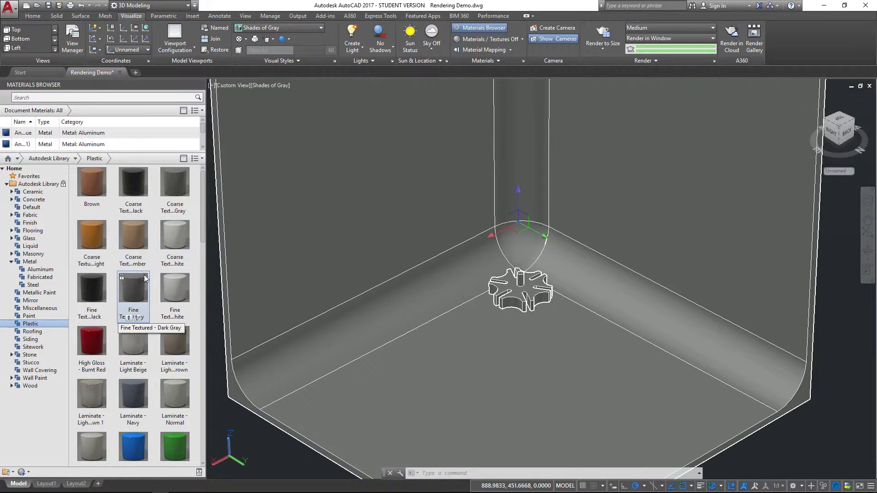
pyautogui.scroll(-5, 156, 315)
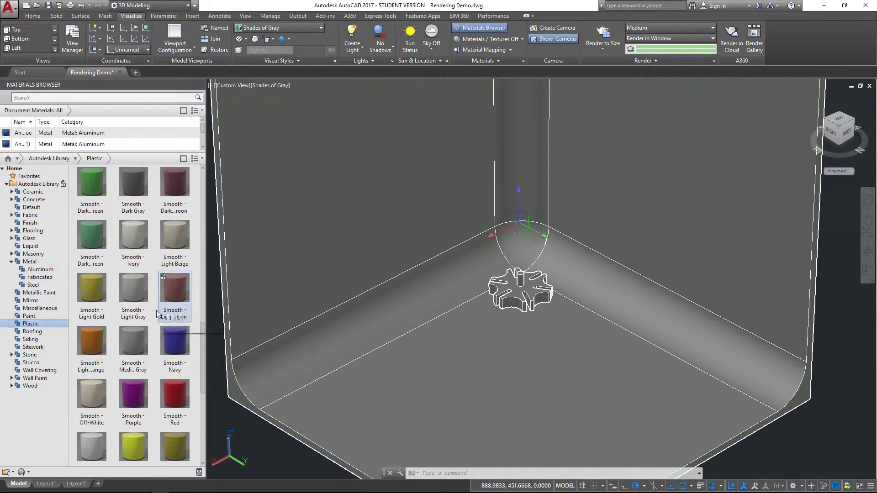
pyautogui.scroll(-3, 169, 276)
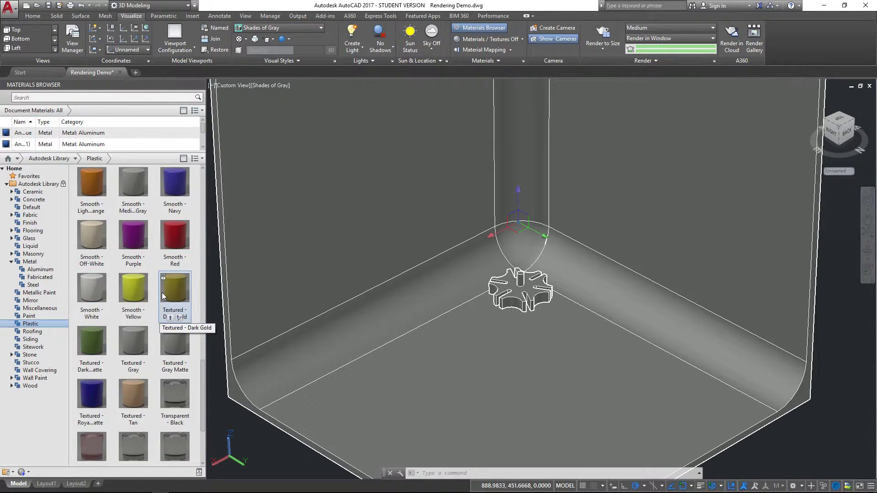
pyautogui.scroll(-3, 162, 293)
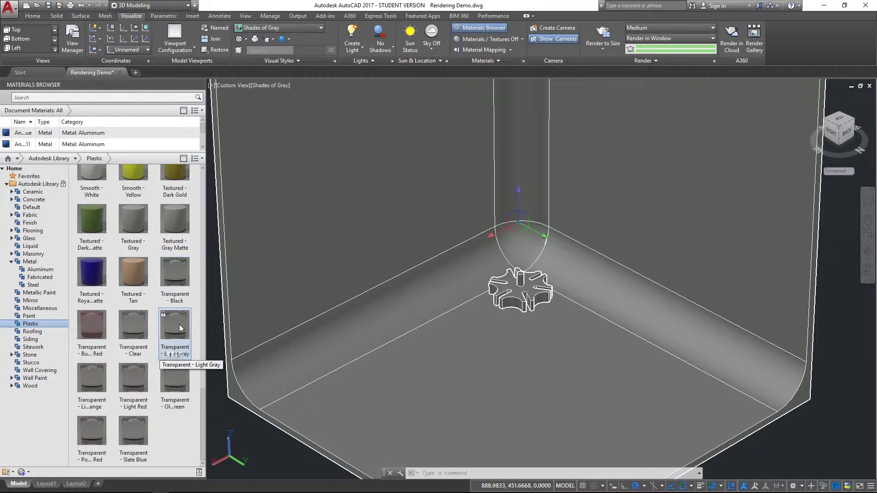
pyautogui.moveTo(181, 328); pyautogui.dragTo(522, 282)
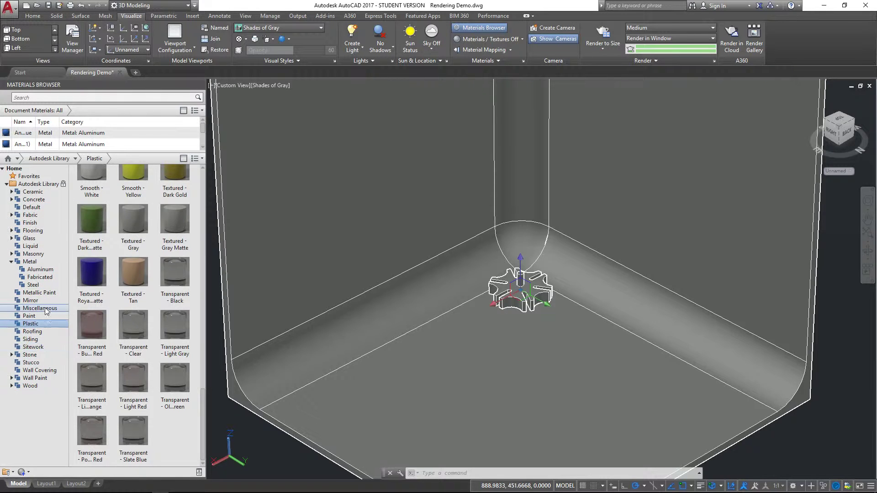
# - Look through the plastic materials and assign Smooth - Light Gray to the corner enclosure around the gear
pyautogui.scroll(3, 135, 338)
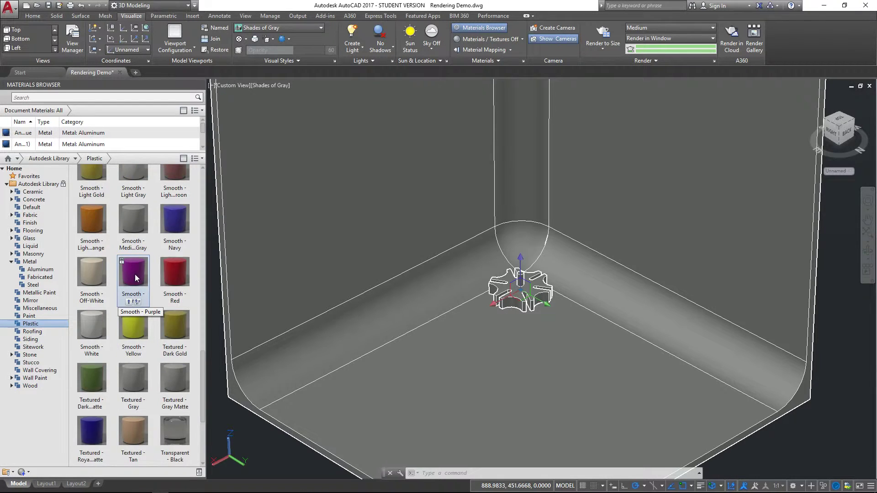
pyautogui.scroll(3, 136, 279)
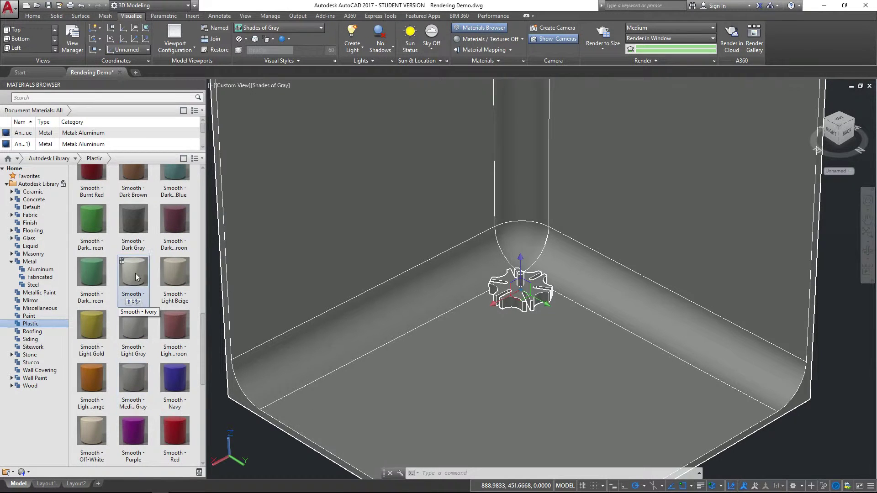
pyautogui.scroll(3, 135, 288)
pyautogui.scroll(3, 142, 325)
pyautogui.scroll(5, 139, 320)
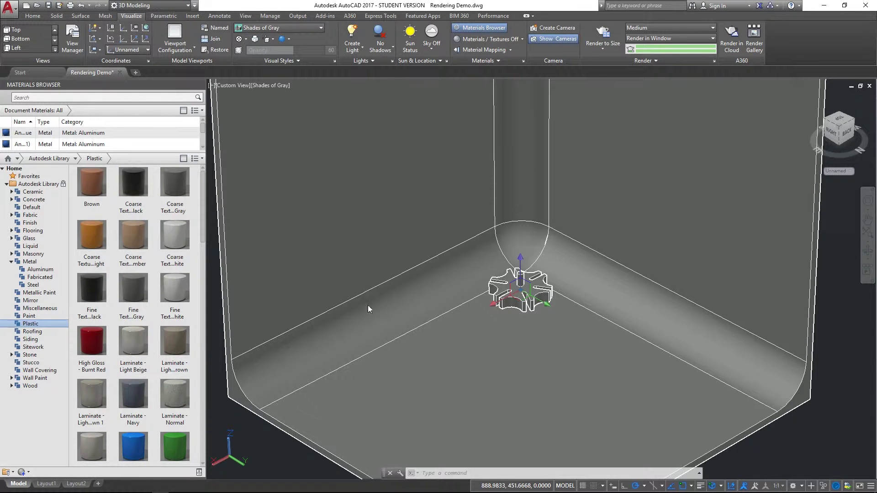
pyautogui.scroll(-3, 162, 338)
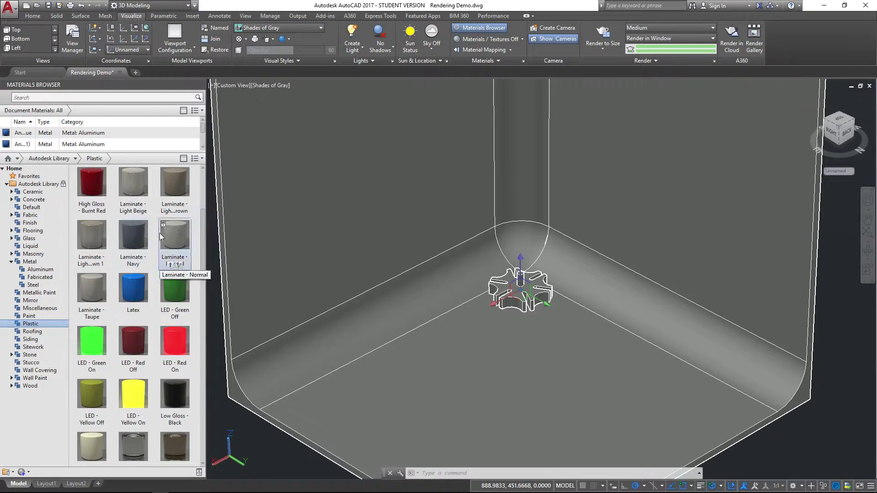
pyautogui.scroll(-6, 163, 329)
pyautogui.scroll(-6, 161, 333)
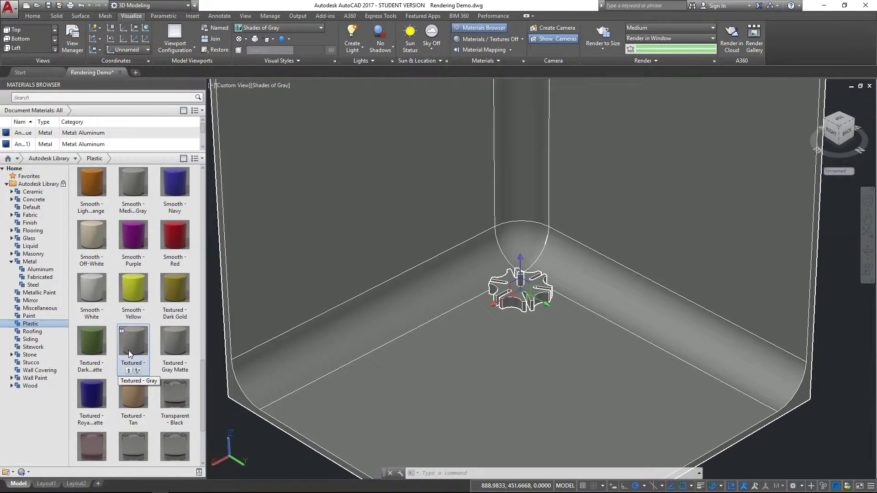
pyautogui.scroll(3, 128, 348)
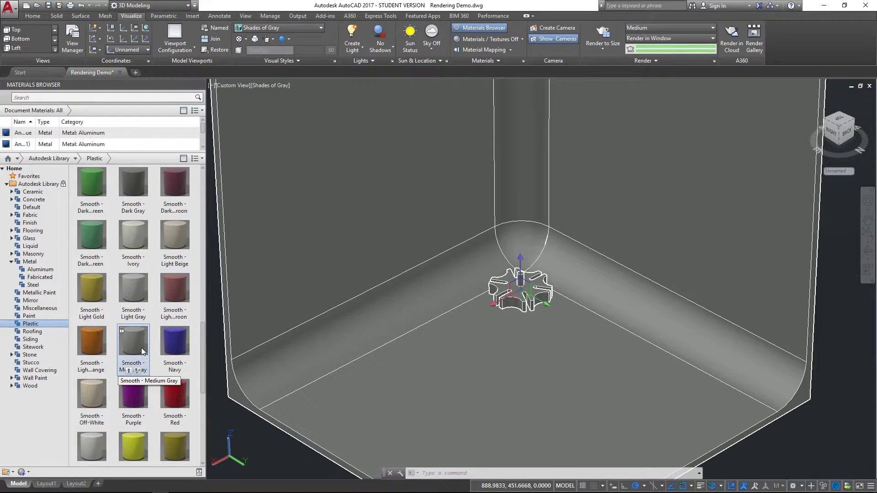
pyautogui.moveTo(135, 289); pyautogui.dragTo(389, 231)
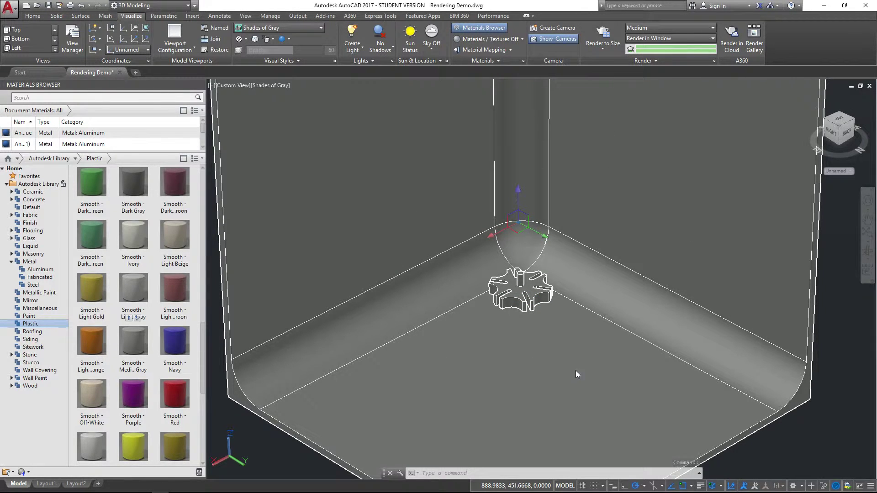
# - Render the view with the plastic materials and close the finished render
pyautogui.click(603, 36)
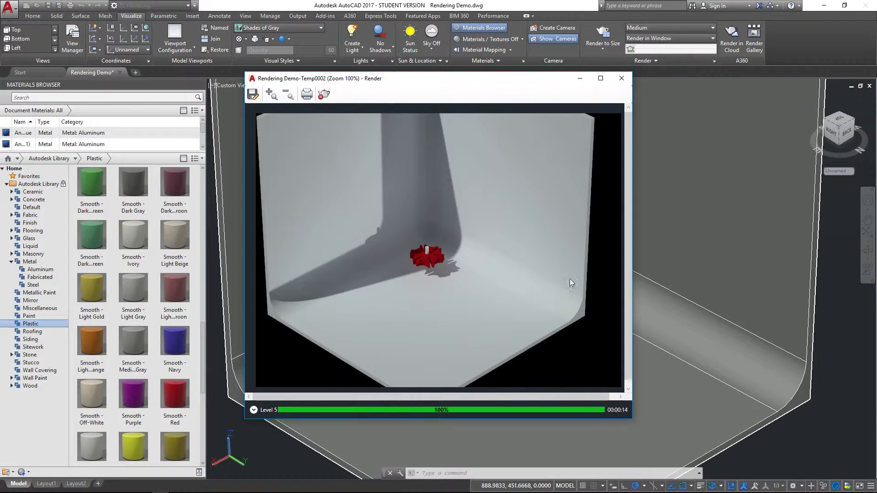
pyautogui.press('Return')
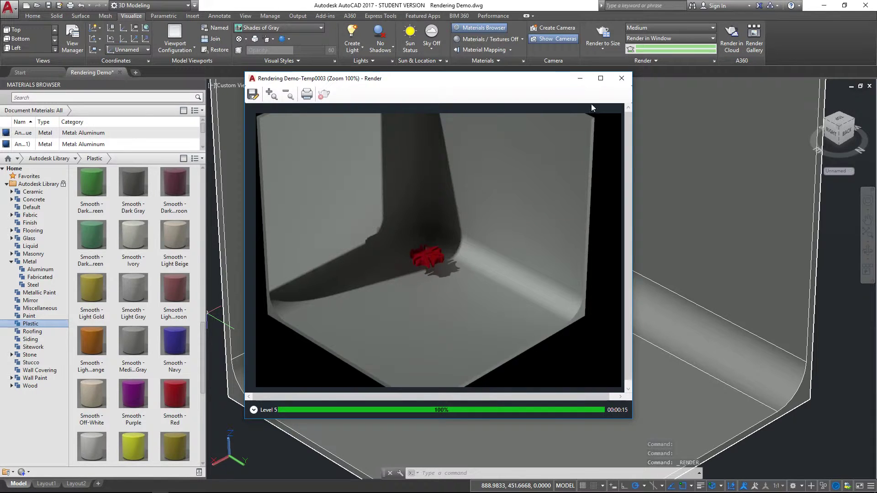
pyautogui.click(622, 78)
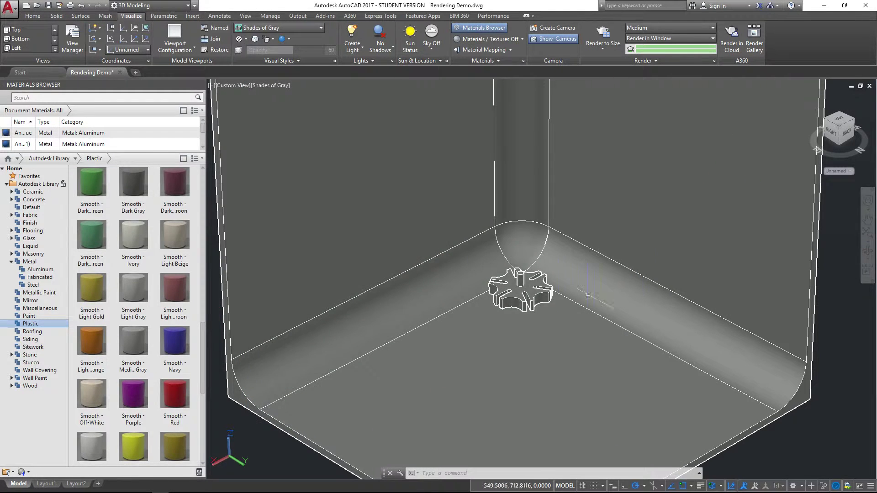
# - Render a close-up of the gear, inspect its center pin enlarged in the result, and close the render
pyautogui.click(521, 278)
pyautogui.scroll(5, 541, 279)
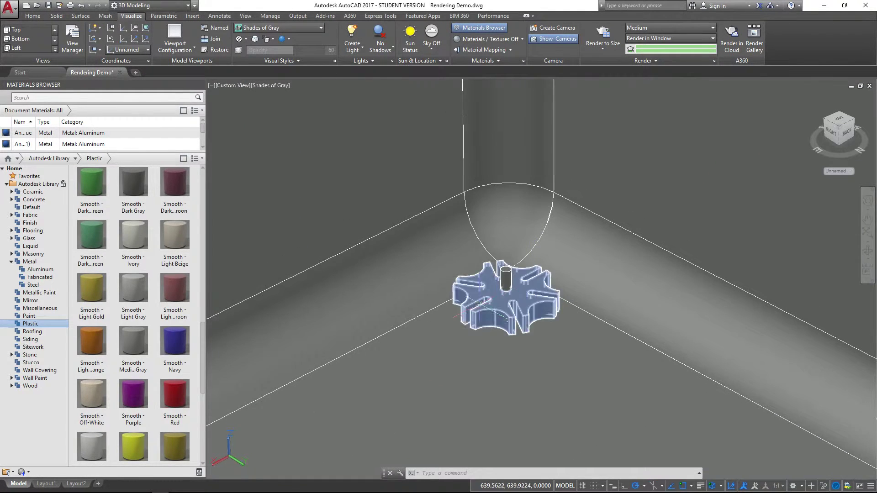
pyautogui.moveTo(470, 307); pyautogui.dragTo(627, 315, button='middle')
pyautogui.moveTo(627, 315); pyautogui.dragTo(575, 305)
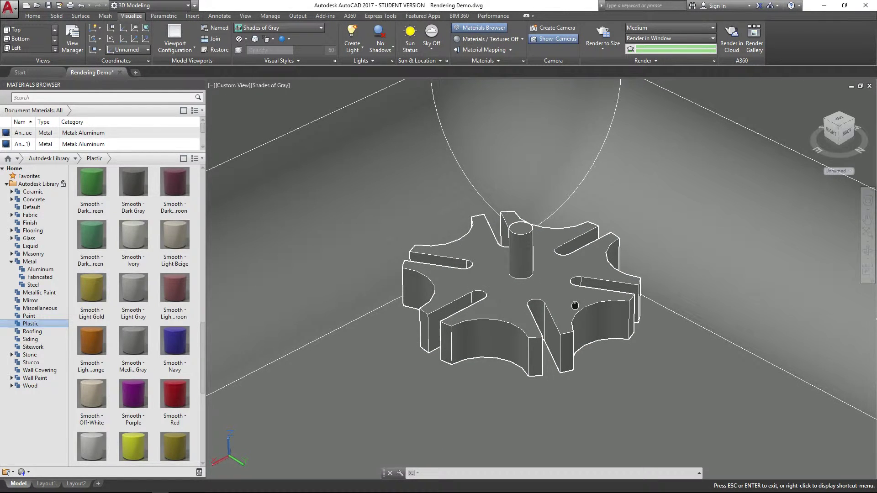
pyautogui.press('Escape')
pyautogui.click(598, 35)
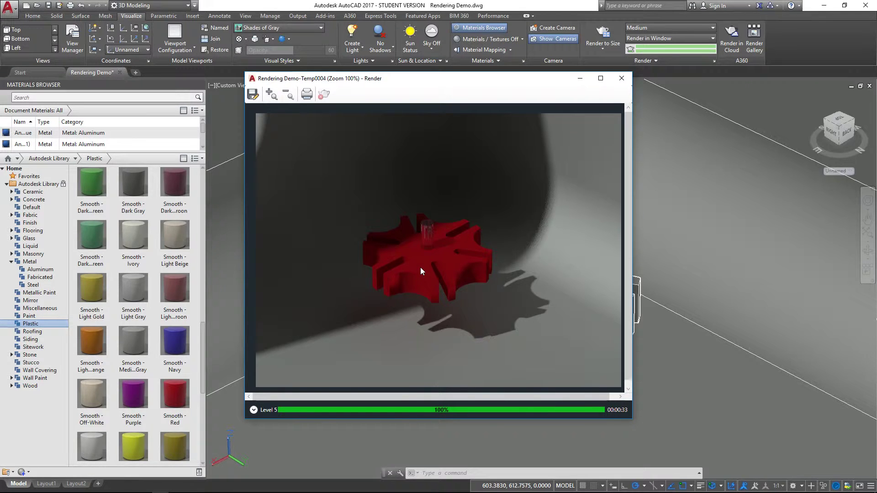
pyautogui.scroll(1, 424, 267)
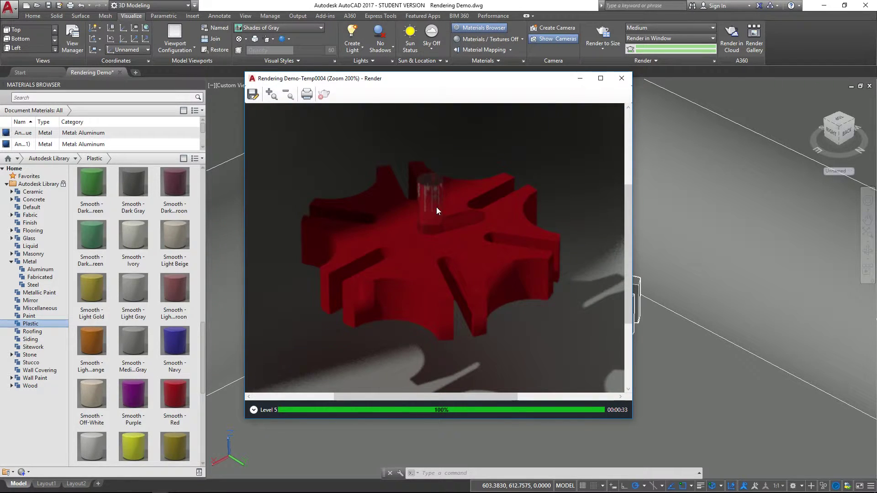
pyautogui.scroll(-1, 444, 277)
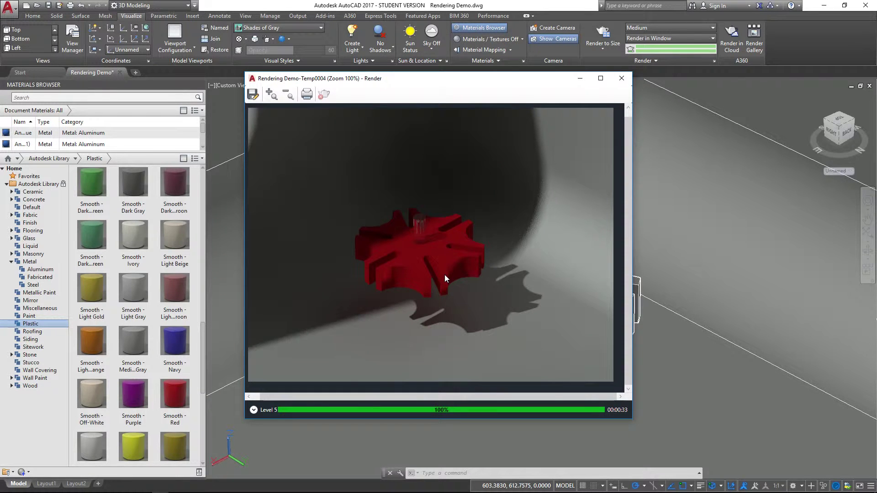
pyautogui.click(622, 78)
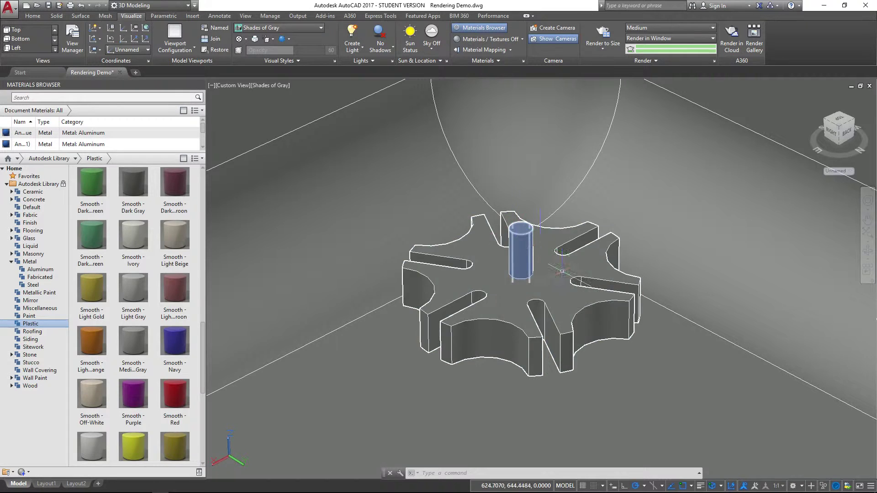
# - Orbit the model to view the whole corner enclosure with the gear inside it
pyautogui.scroll(-5, 560, 271)
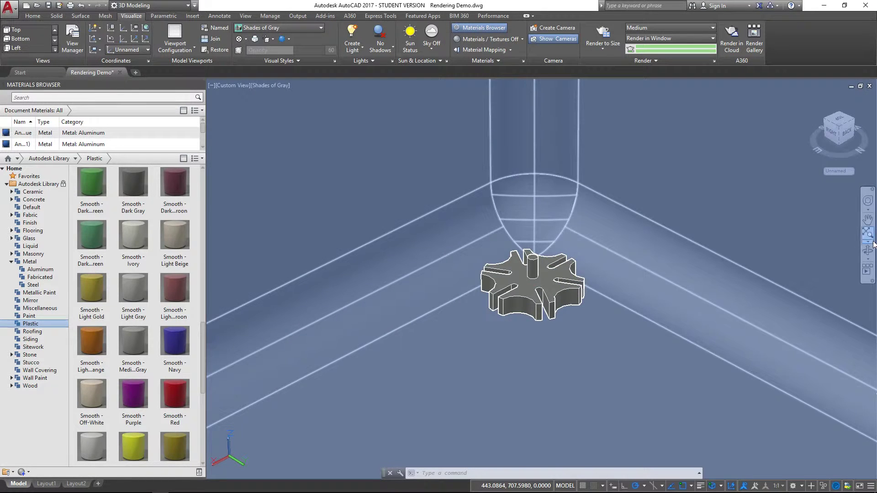
pyautogui.click(869, 252)
pyautogui.moveTo(399, 313)
pyautogui.mouseDown()
pyautogui.moveTo(464, 323)
pyautogui.moveTo(463, 418)
pyautogui.moveTo(374, 277)
pyautogui.moveTo(290, 283)
pyautogui.moveTo(327, 317)
pyautogui.moveTo(459, 293)
pyautogui.moveTo(488, 335)
pyautogui.moveTo(417, 259)
pyautogui.moveTo(409, 319)
pyautogui.mouseUp()
pyautogui.scroll(-3, 456, 297)
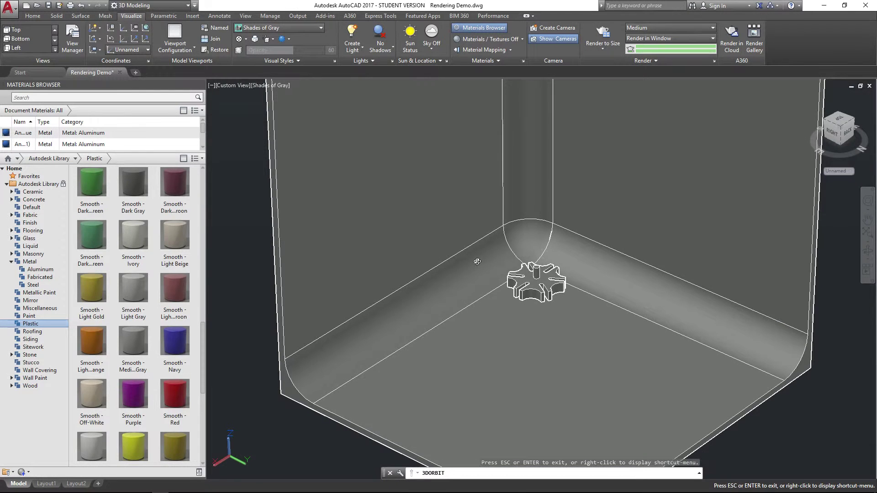
pyautogui.scroll(-3, 472, 278)
pyautogui.moveTo(454, 272); pyautogui.dragTo(497, 226)
pyautogui.moveTo(497, 226); pyautogui.dragTo(491, 257, button='middle')
pyautogui.moveTo(415, 287); pyautogui.dragTo(361, 284, button='middle')
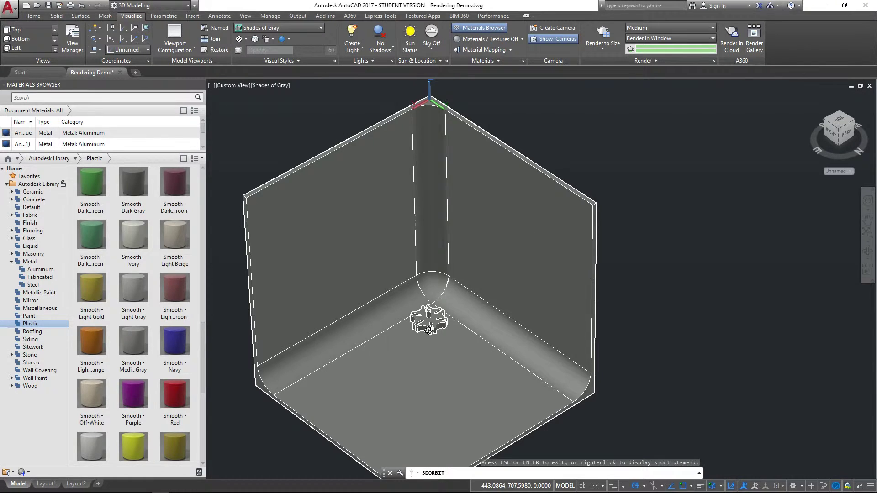
pyautogui.moveTo(440, 329); pyautogui.dragTo(420, 325)
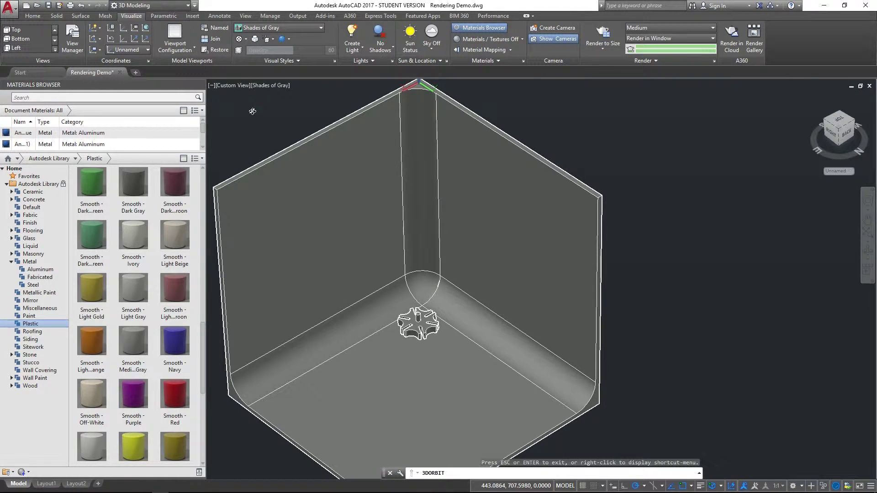
pyautogui.press('Escape')
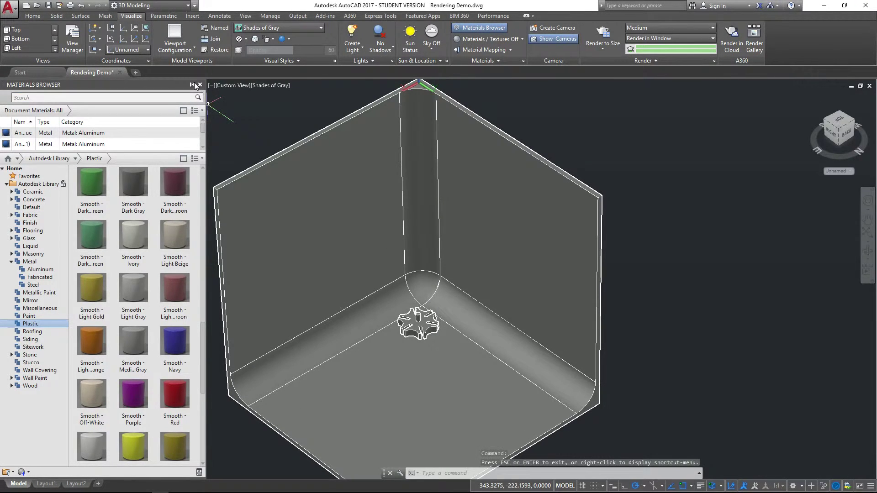
# - Close the Materials Browser and center the corner enclosure in the drawing area
pyautogui.click(200, 85)
pyautogui.write('p')
pyautogui.press('Return')
pyautogui.moveTo(358, 225); pyautogui.dragTo(537, 209)
pyautogui.press('Escape')
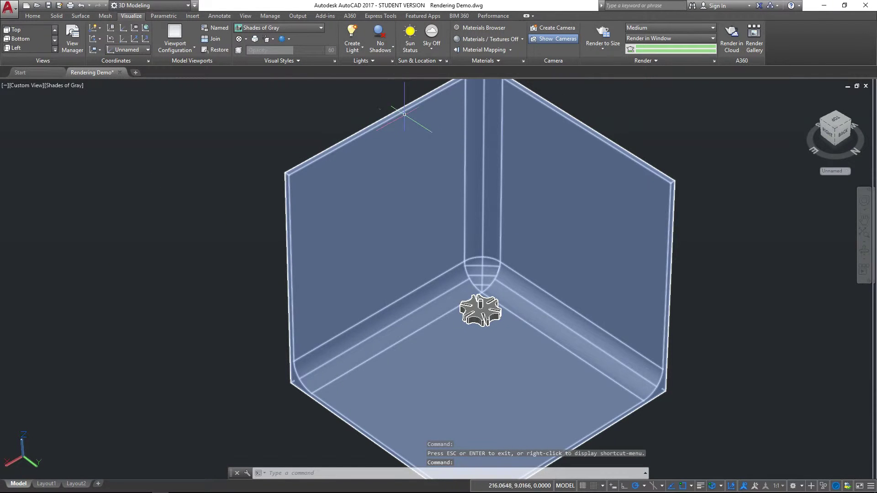
pyautogui.click(512, 159)
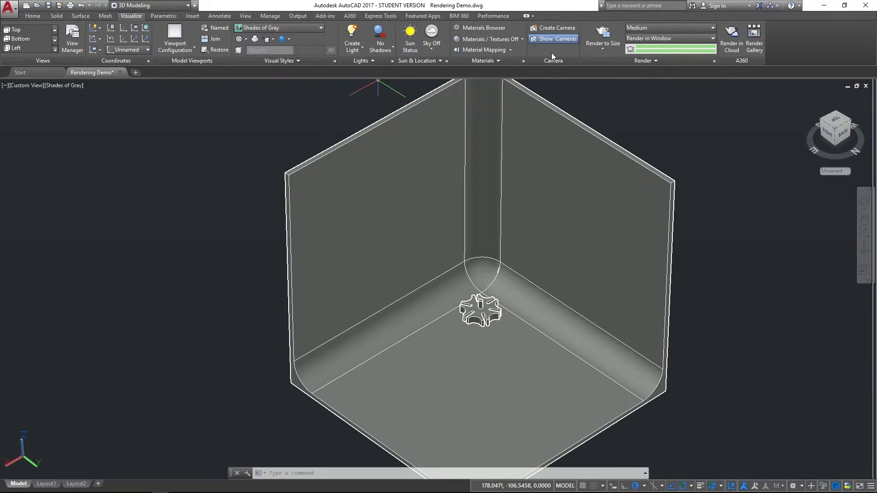
# - Create a camera in the Right view, located at the enclosure's upper outer corner and targeted at the gear's center pin
pyautogui.click(554, 28)
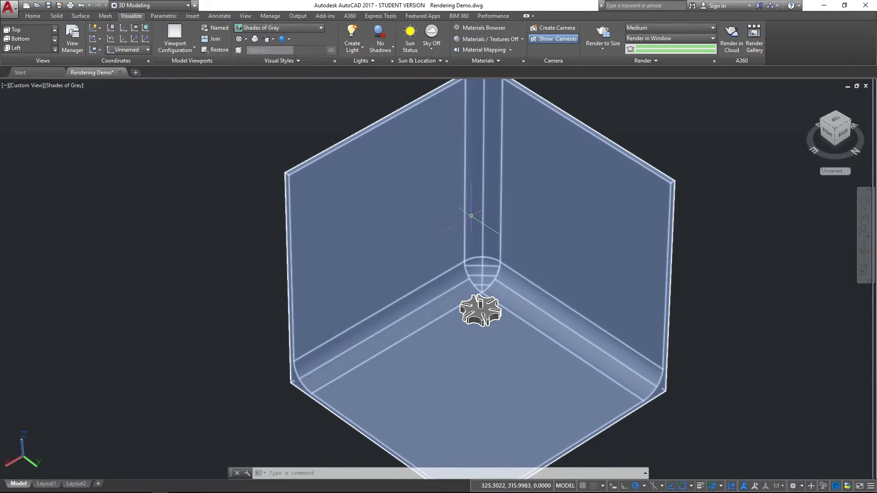
pyautogui.click(829, 133)
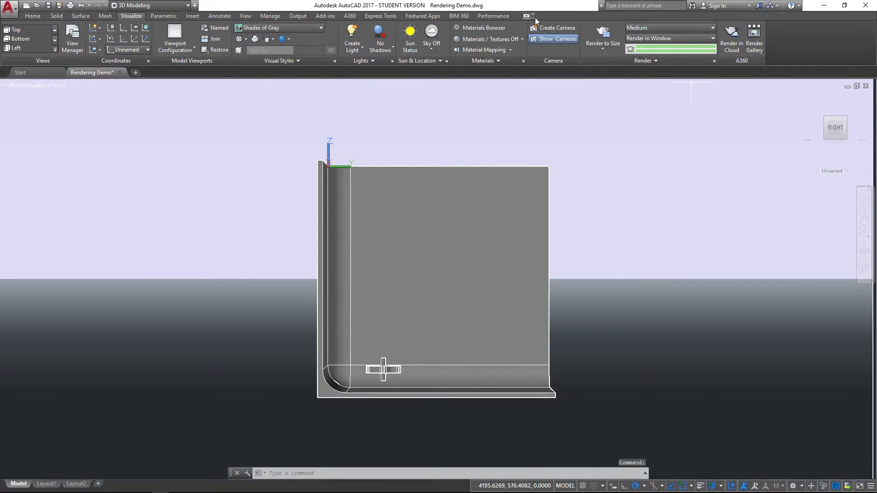
pyautogui.click(547, 29)
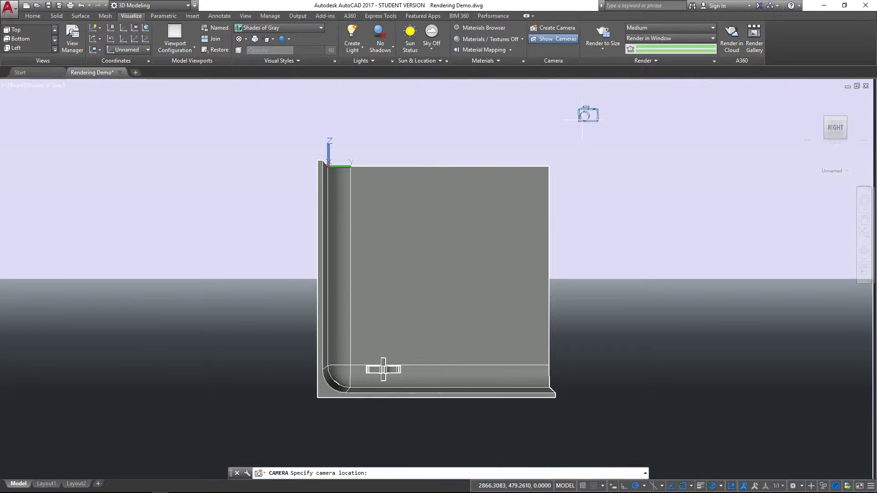
pyautogui.click(549, 166)
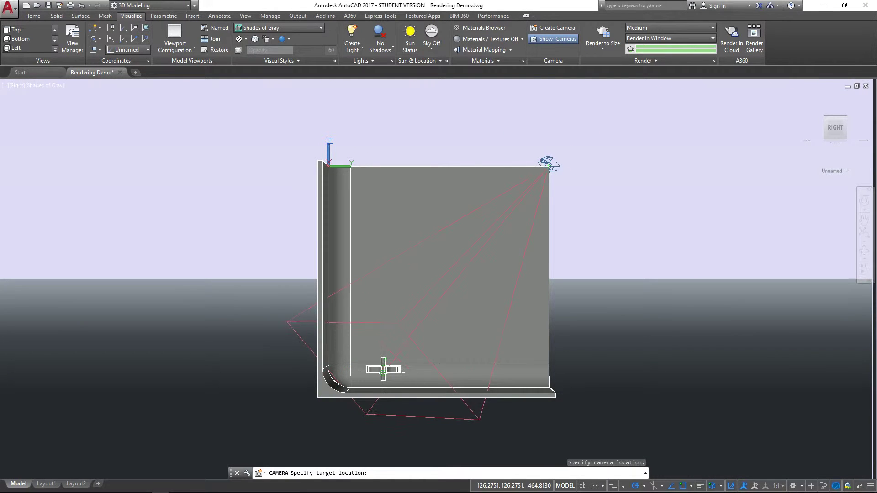
pyautogui.scroll(2, 383, 367)
pyautogui.scroll(2, 379, 380)
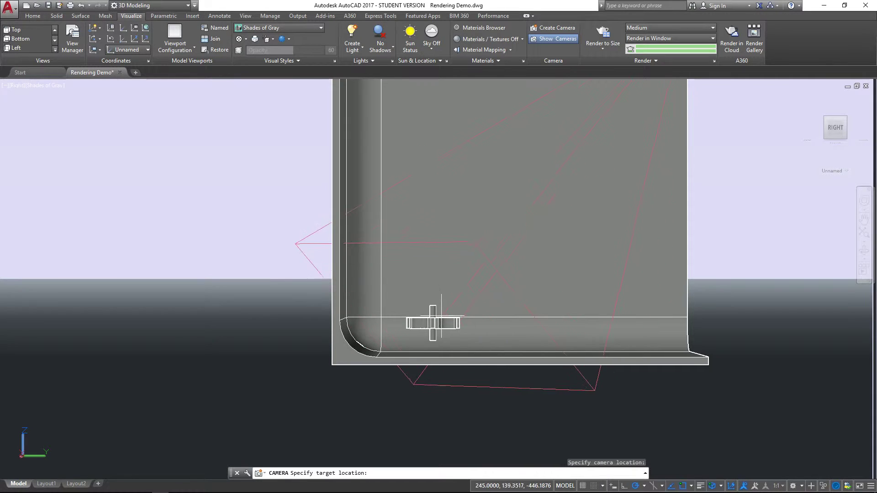
pyautogui.click(462, 250)
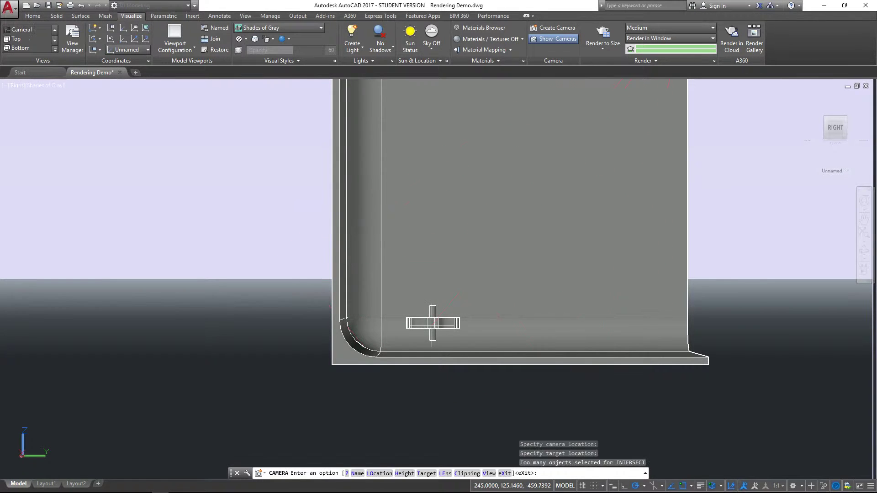
# - Finish creating the camera and orbit from the SE Isometric view to look into the enclosure's open side
pyautogui.moveTo(636, 196); pyautogui.dragTo(500, 304, button='middle')
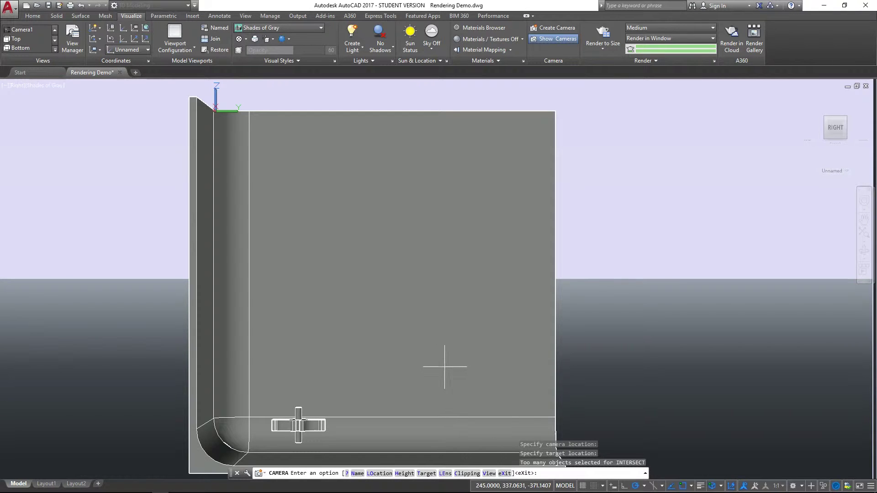
pyautogui.press('Return')
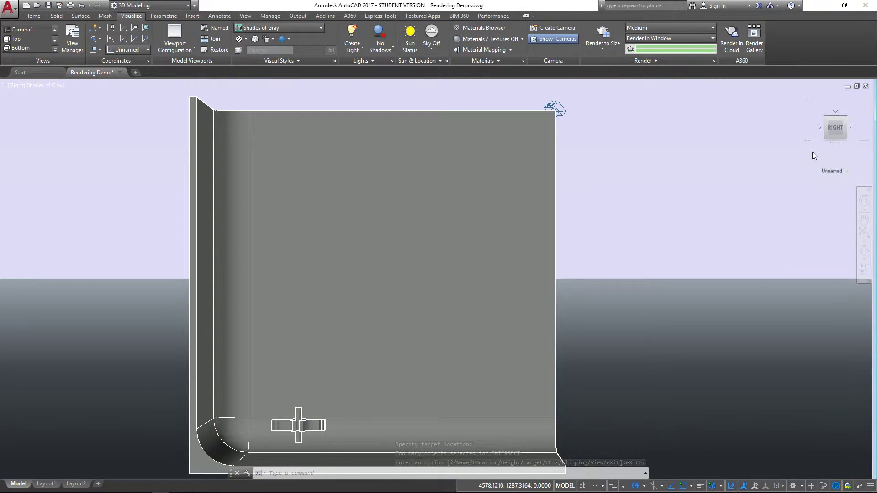
pyautogui.click(826, 124)
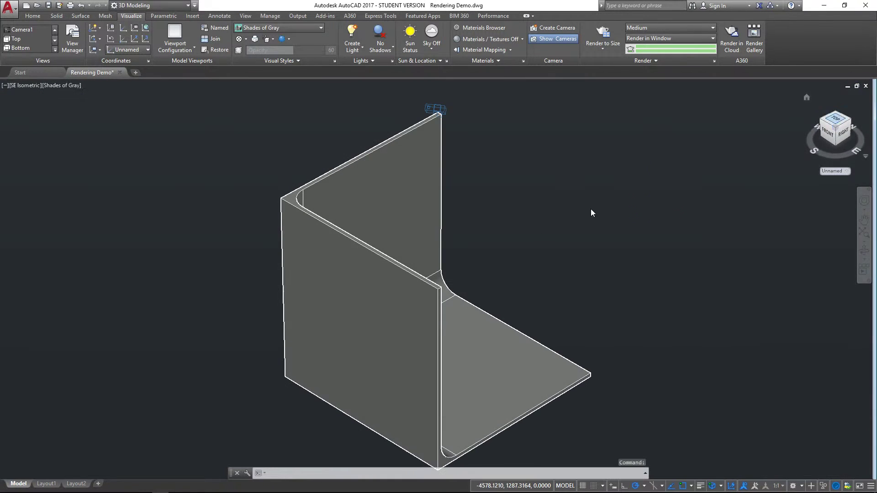
pyautogui.click(864, 251)
pyautogui.moveTo(533, 291); pyautogui.dragTo(387, 286)
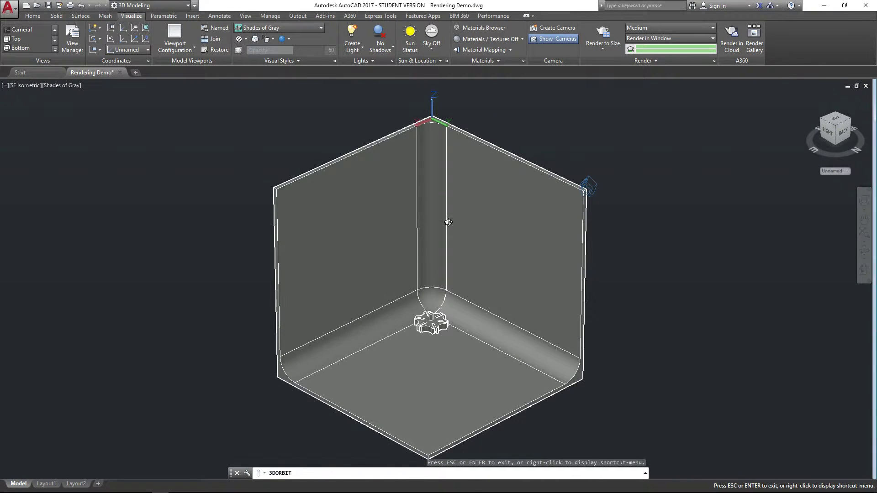
pyautogui.press('Escape')
# - Select the camera at the enclosure's upper corner, check its framing of the gear in the preview, and close the preview
pyautogui.click(588, 187)
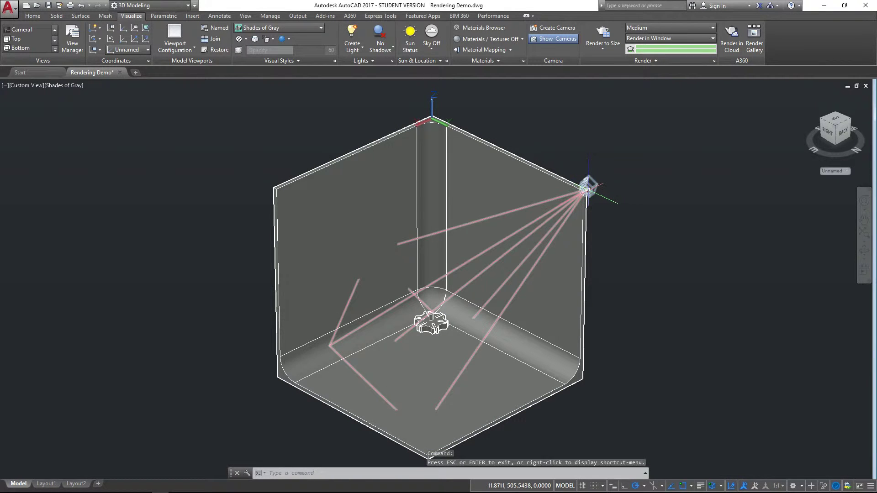
pyautogui.click(588, 188)
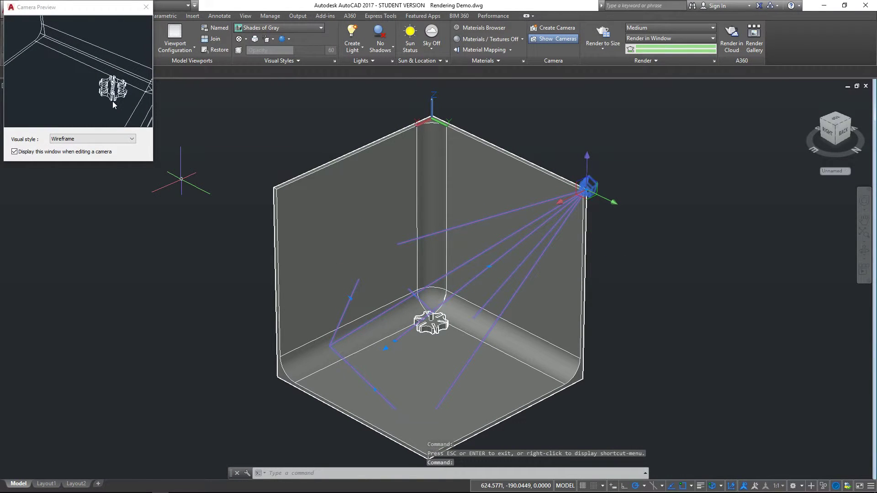
pyautogui.click(145, 8)
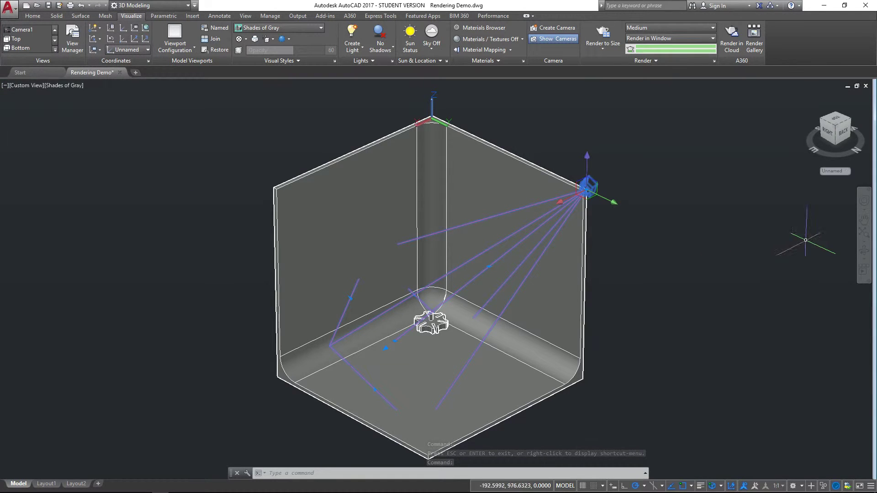
# - In the Back view, move the camera horizontally along the X axis to the enclosure's opposite upper outer corner
pyautogui.click(841, 134)
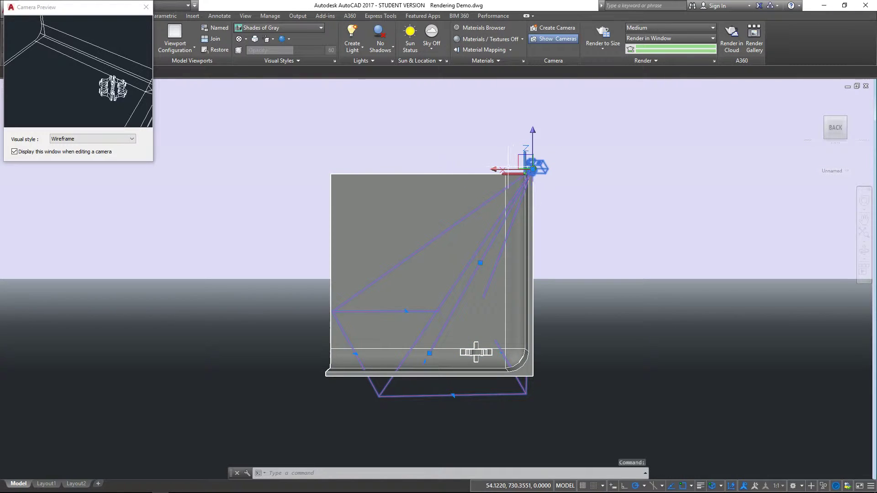
pyautogui.press('Escape')
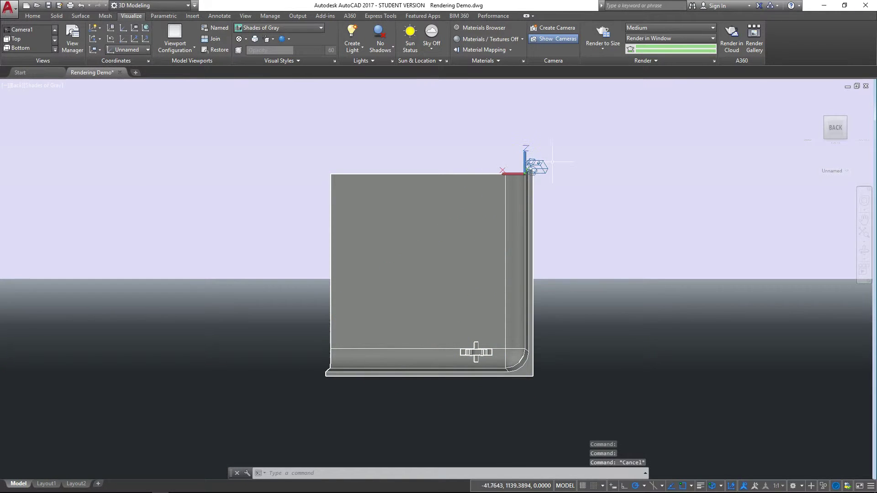
pyautogui.click(532, 168)
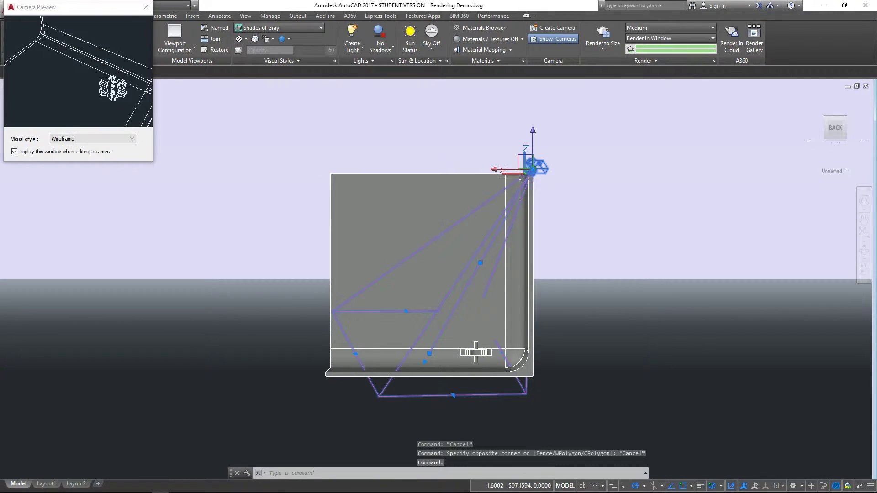
pyautogui.click(525, 169)
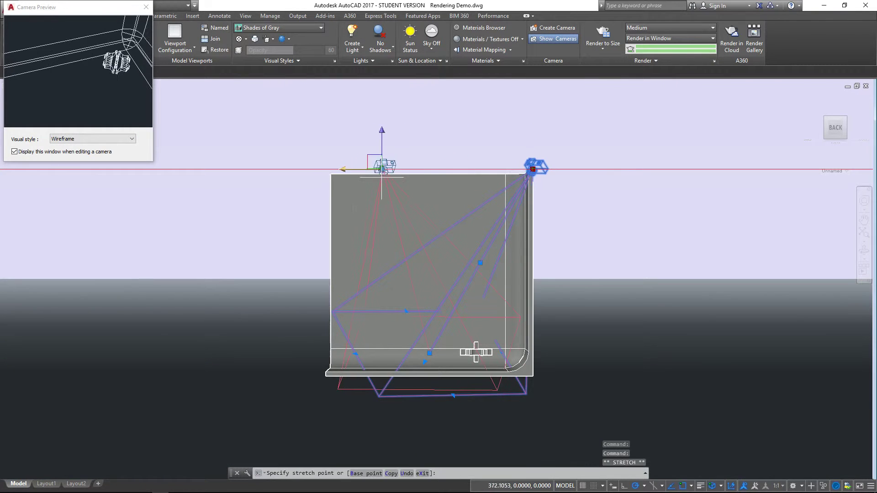
pyautogui.click(327, 168)
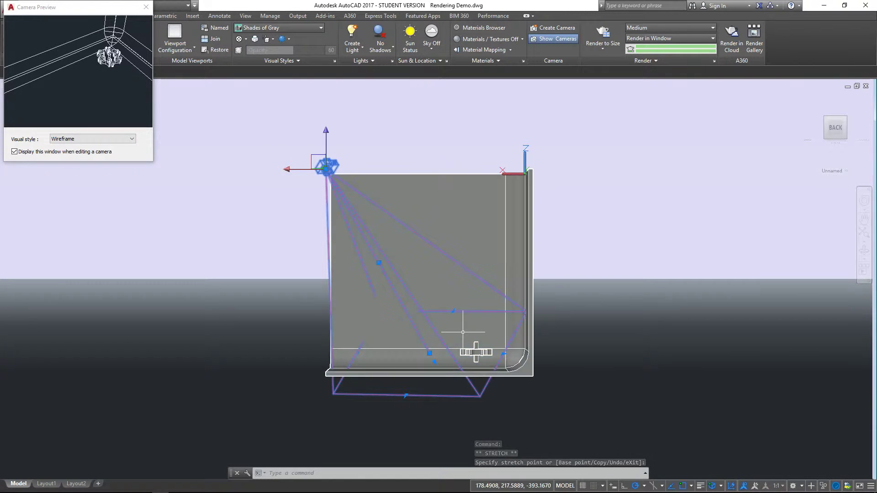
# - Move the camera's target point onto the top of the gear's center pin
pyautogui.click(429, 352)
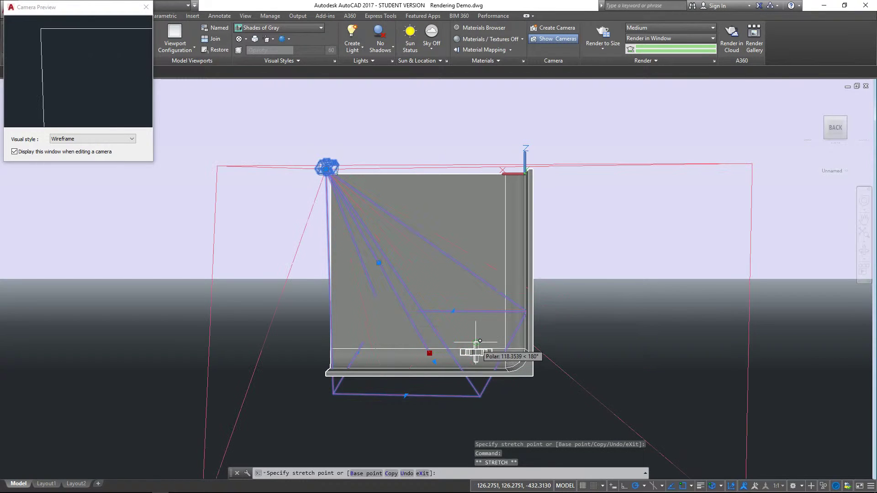
pyautogui.scroll(5, 479, 340)
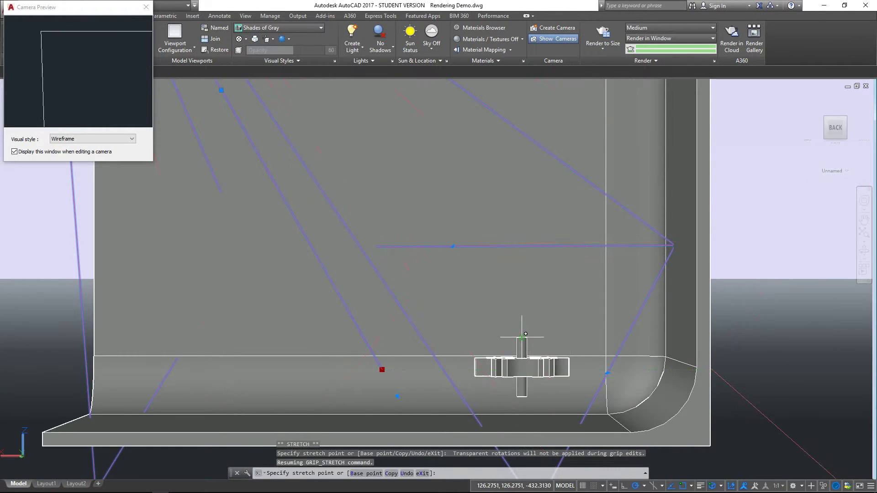
pyautogui.scroll(-2, 525, 338)
pyautogui.click(503, 324)
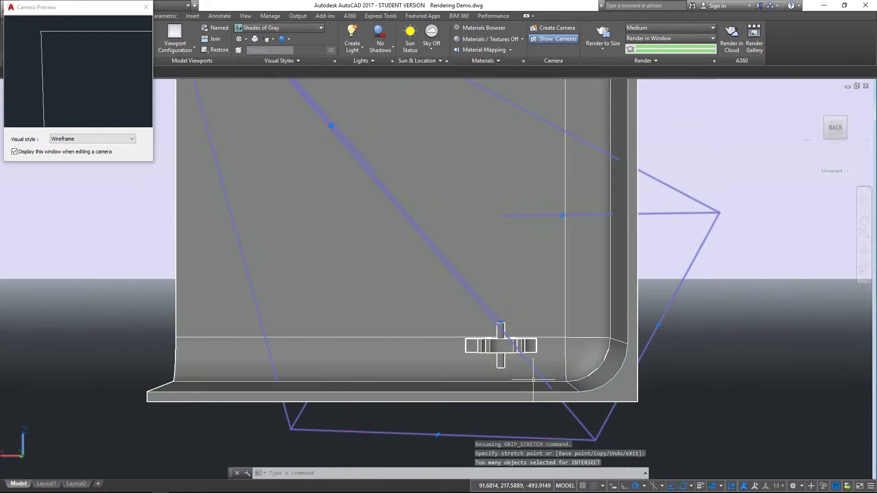
pyautogui.scroll(-3, 534, 374)
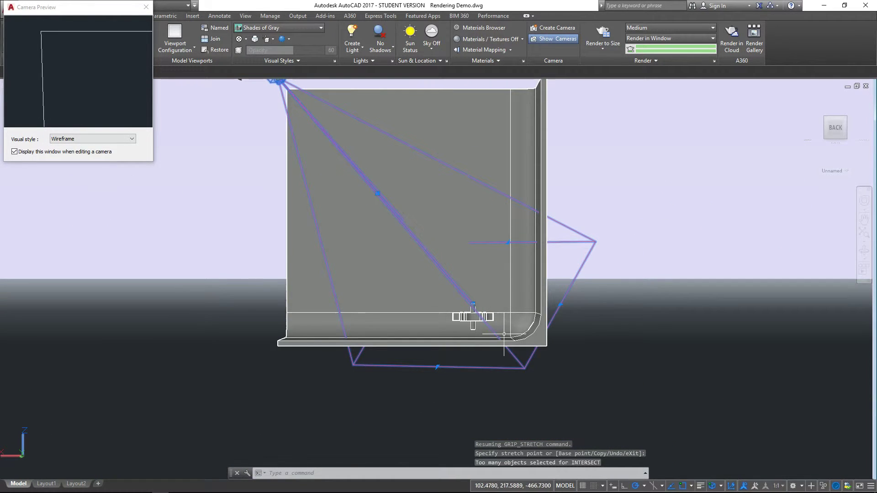
pyautogui.click(475, 302)
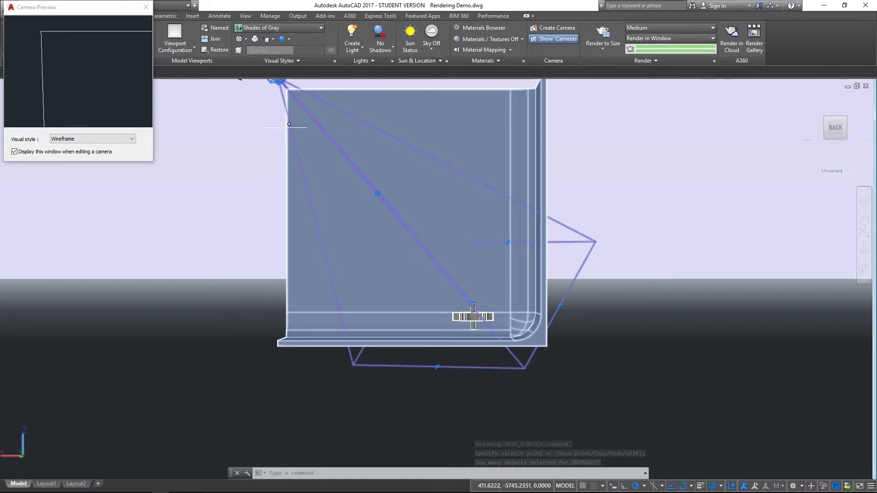
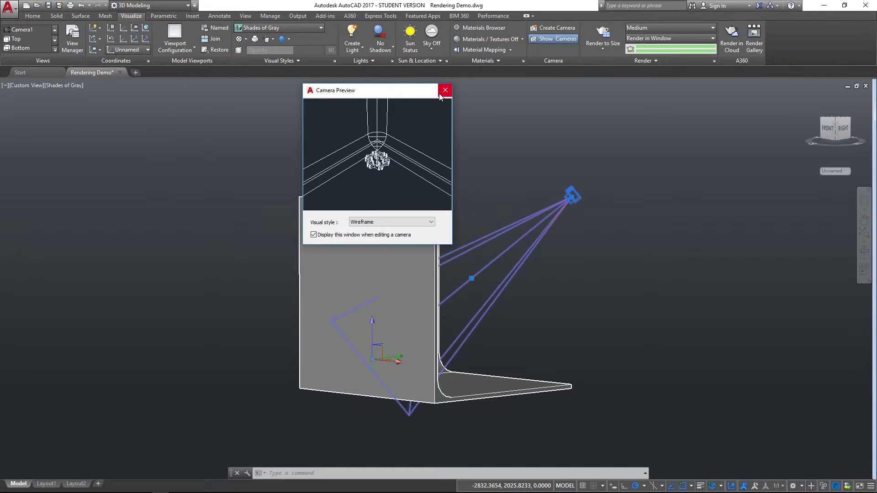
# - Close the camera preview, open the camera's properties, and set its lens length to 75 mm
pyautogui.click(445, 90)
pyautogui.moveTo(568, 201); pyautogui.dragTo(567, 206)
pyautogui.write('p')
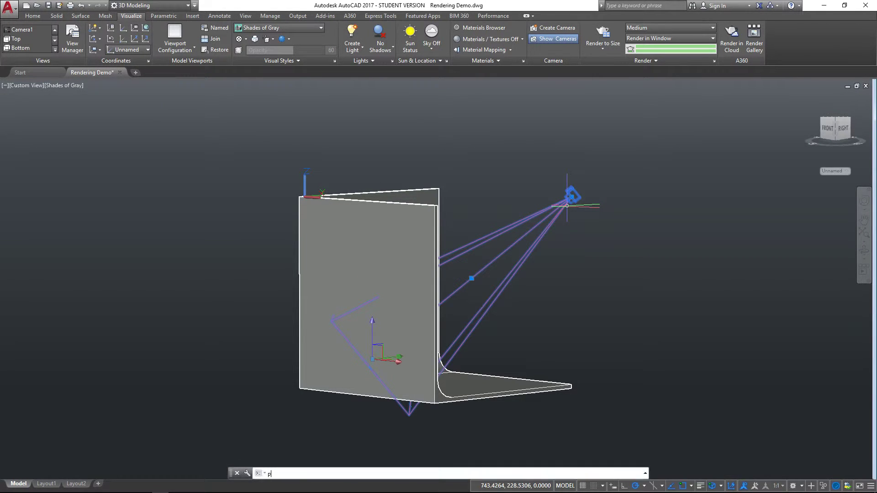
pyautogui.write('r')
pyautogui.press('Return')
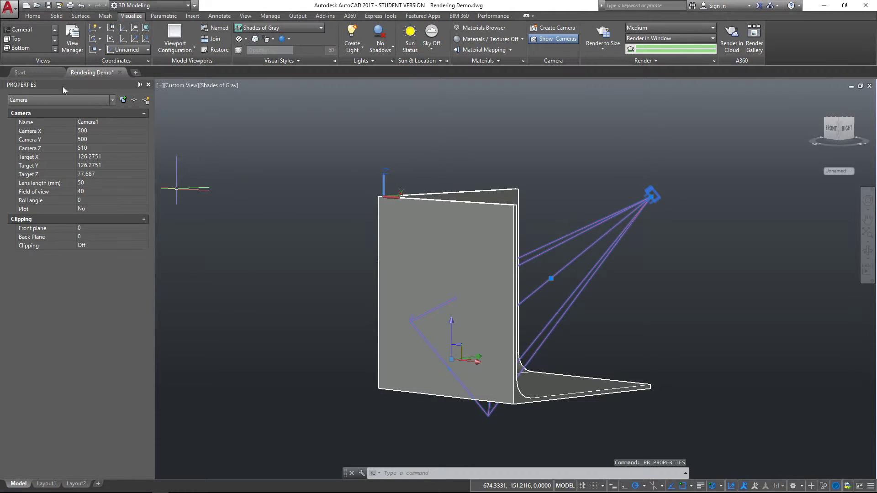
pyautogui.click(87, 183)
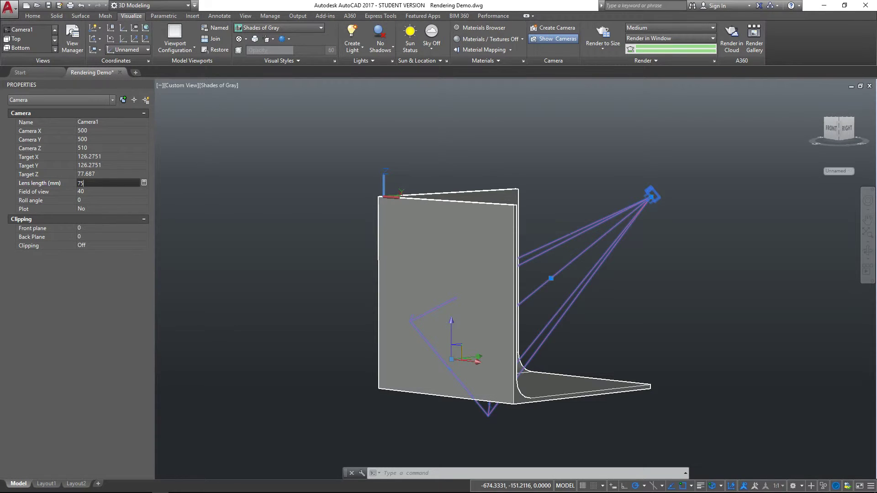
pyautogui.write('75')
pyautogui.press('Tab')
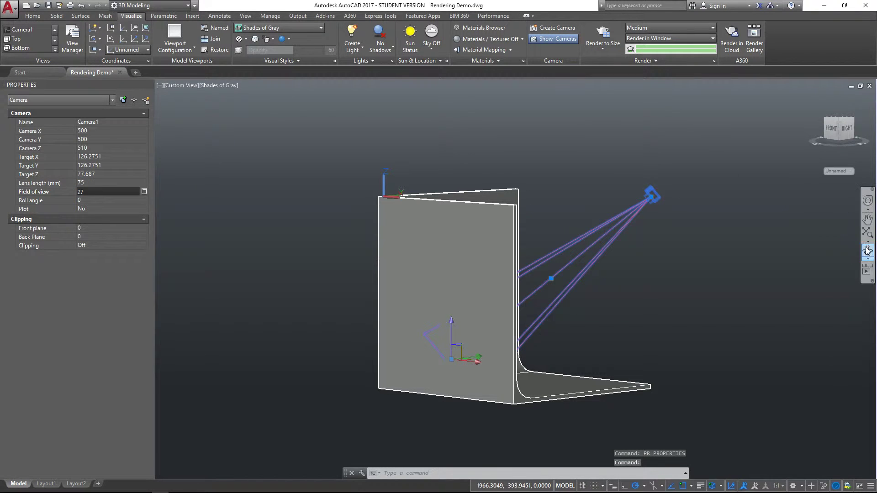
# - Orbit to face the enclosure's interior, reselect the camera, and place its preview beside the model to check the framing
pyautogui.click(867, 250)
pyautogui.moveTo(691, 260); pyautogui.dragTo(559, 313)
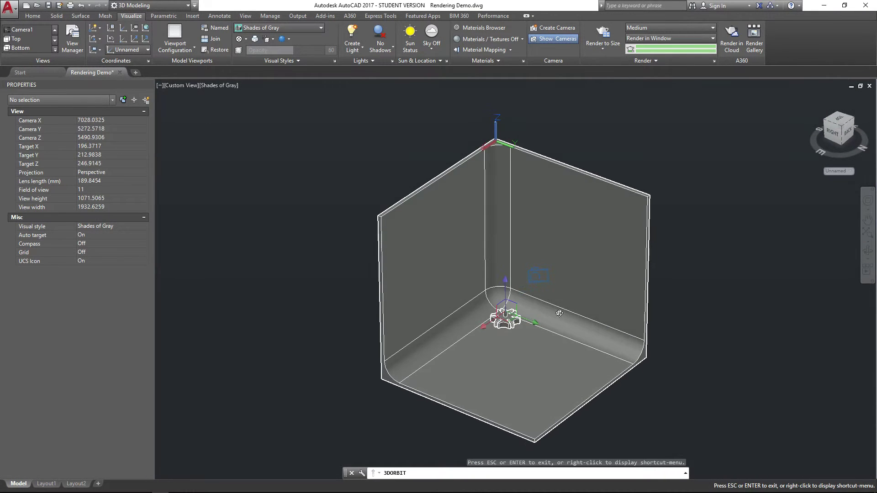
pyautogui.press('Escape')
pyautogui.click(538, 275)
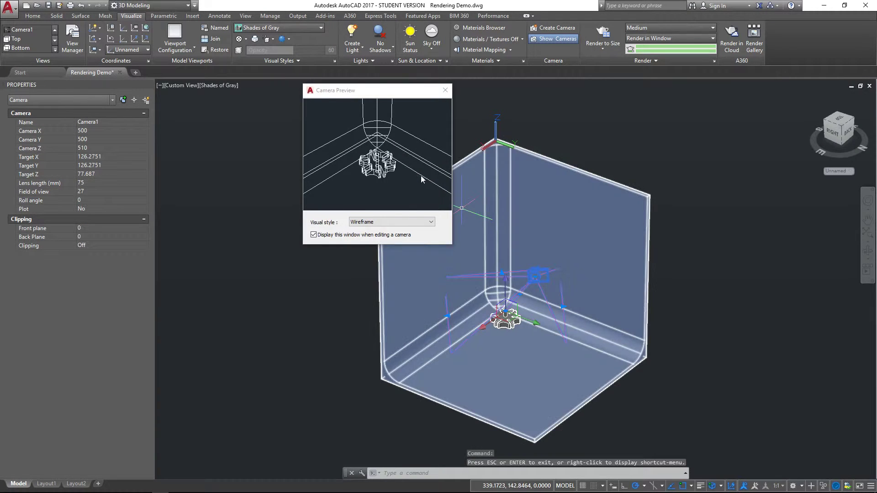
pyautogui.moveTo(341, 89); pyautogui.dragTo(213, 112)
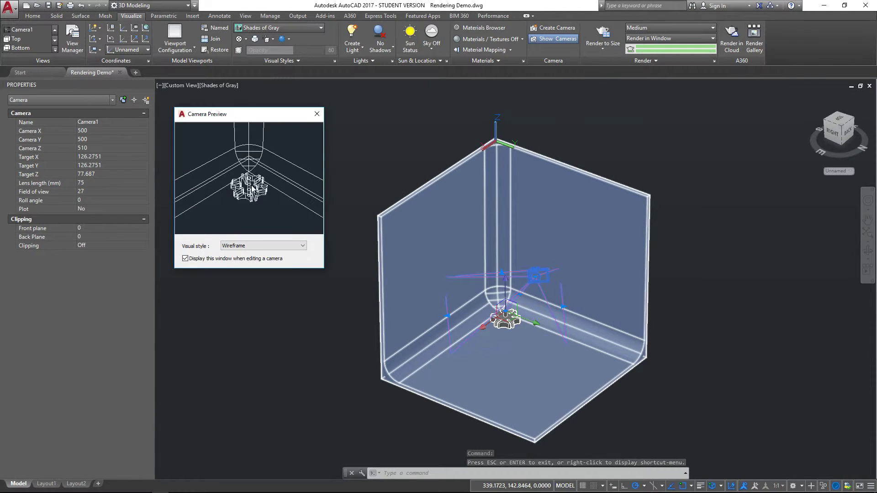
# - Try a camera lens length of 100 mm, settle on 125 mm, and close the preview and properties
pyautogui.click(100, 183)
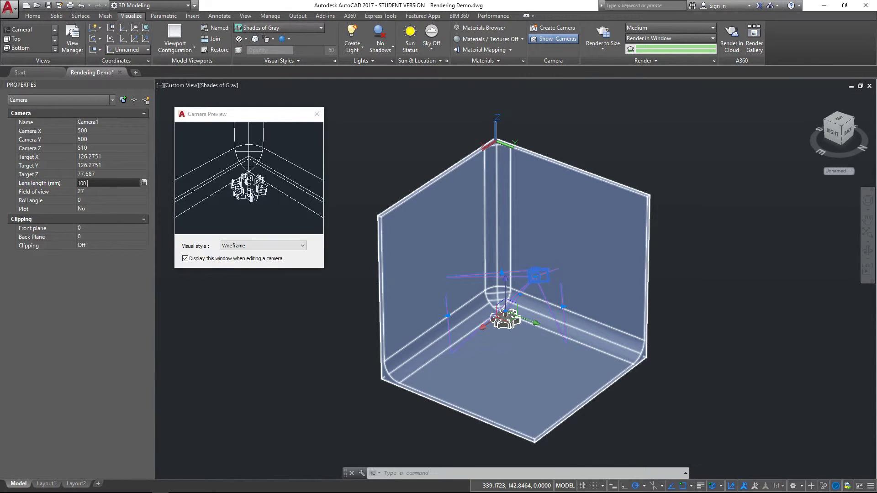
pyautogui.click(100, 187)
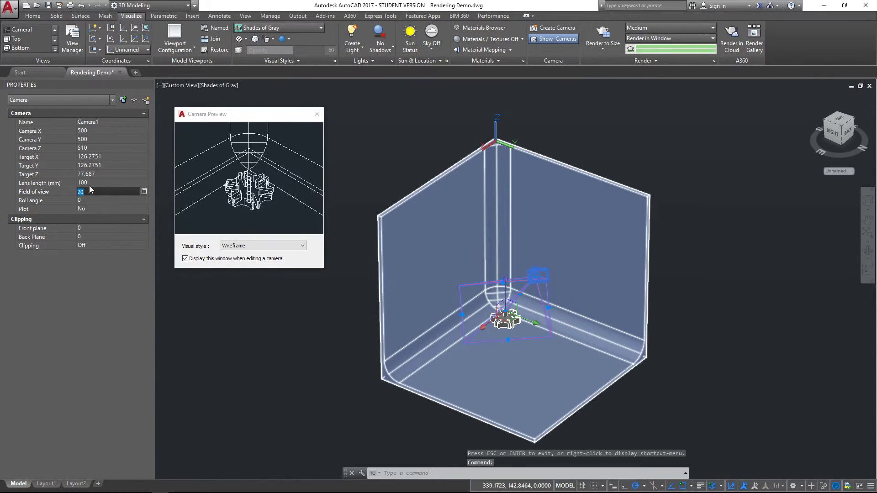
pyautogui.click(92, 183)
pyautogui.write('125')
pyautogui.press('Tab')
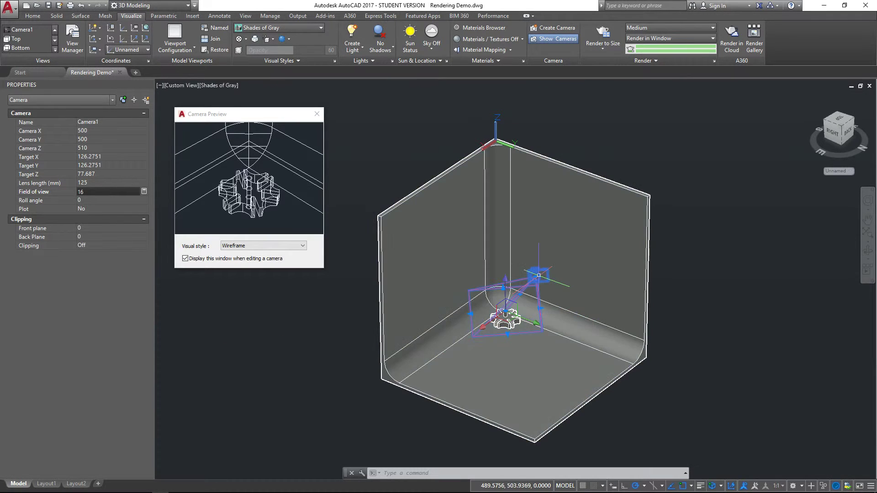
pyautogui.press('Escape')
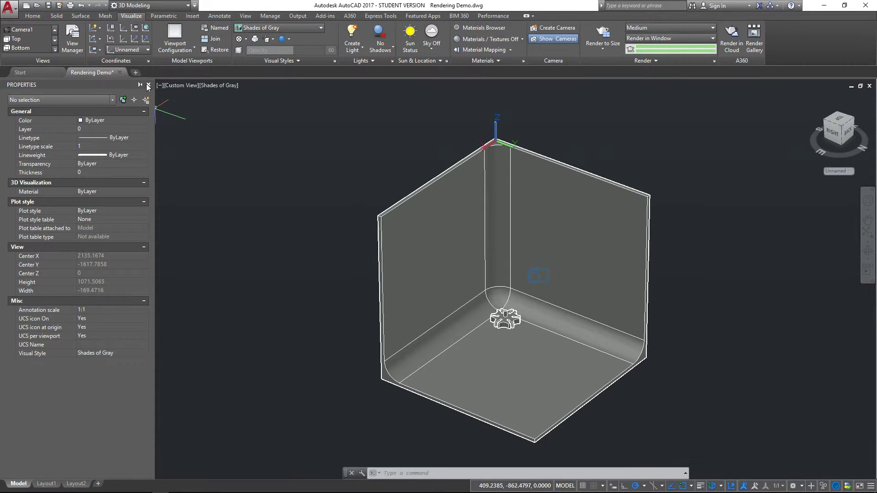
pyautogui.click(149, 85)
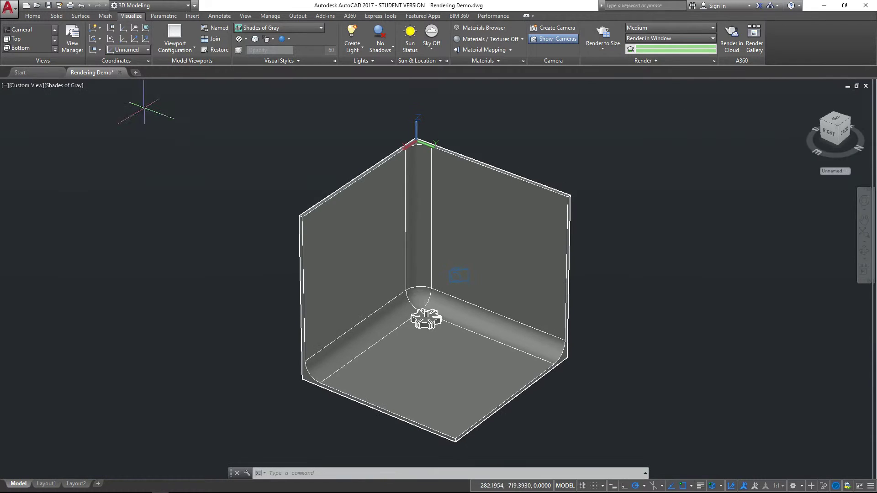
# - Switch the viewport to the custom model view Camera1
pyautogui.rightClick(27, 87)
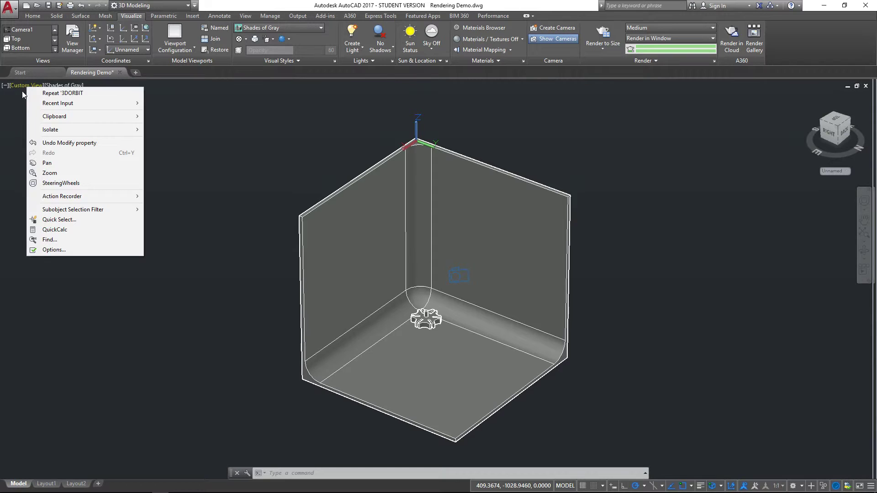
pyautogui.click(22, 85)
pyautogui.click(23, 85)
pyautogui.moveTo(60, 97)
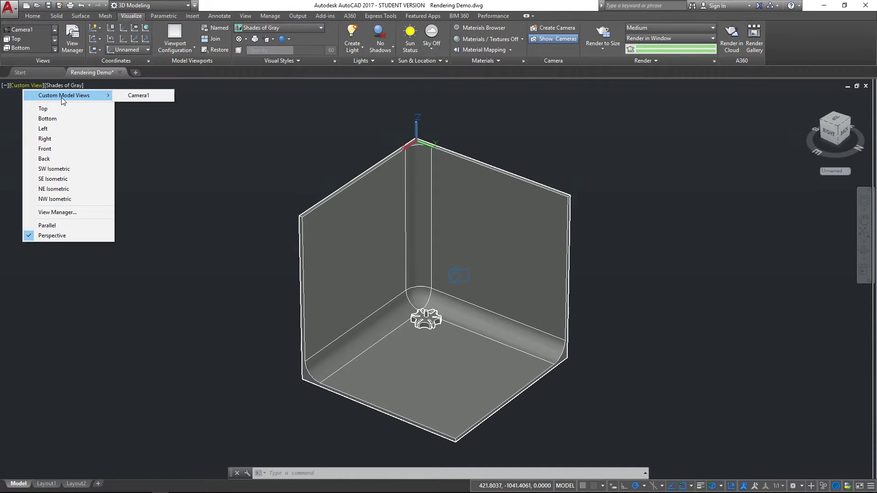
pyautogui.click(137, 96)
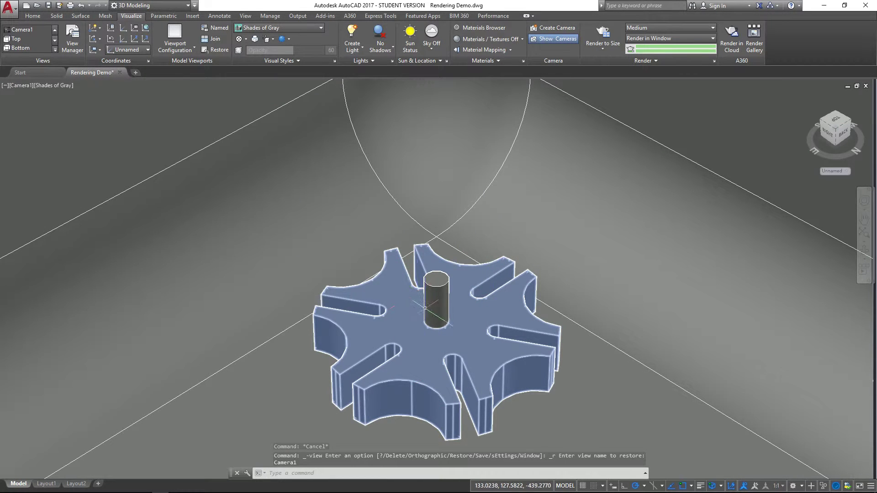
pyautogui.click(435, 299)
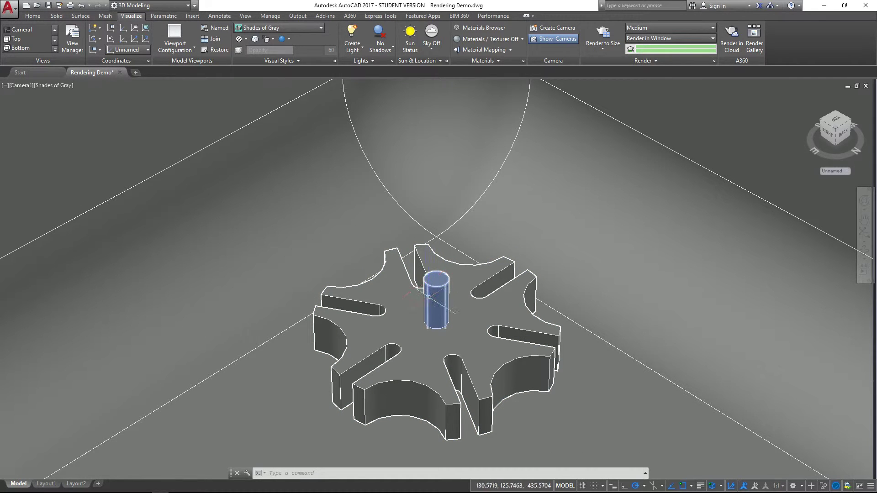
pyautogui.click(484, 315)
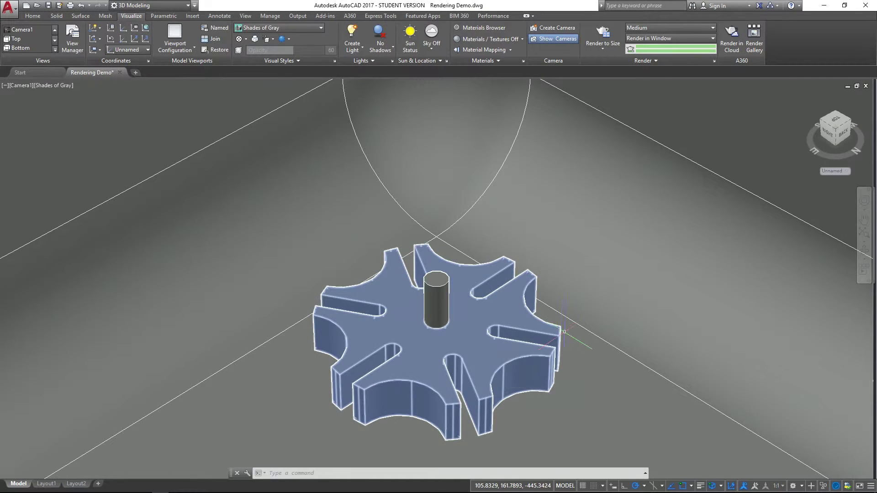
# - Clear the selection and render the Camera1 view at Medium quality in a render window
pyautogui.press('Escape')
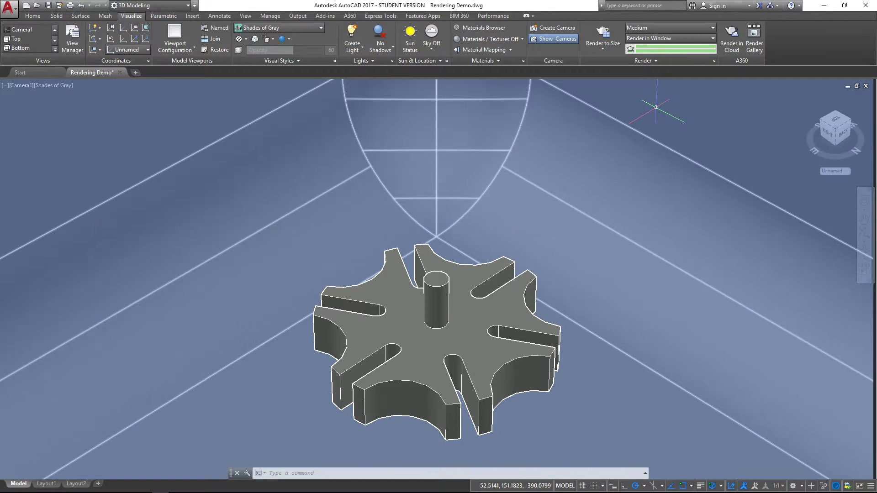
pyautogui.click(443, 295)
pyautogui.press('Escape')
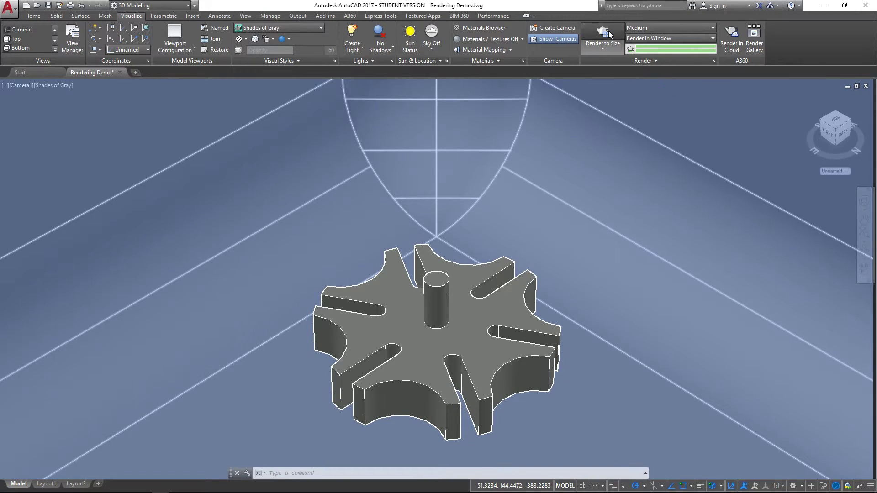
pyautogui.click(603, 33)
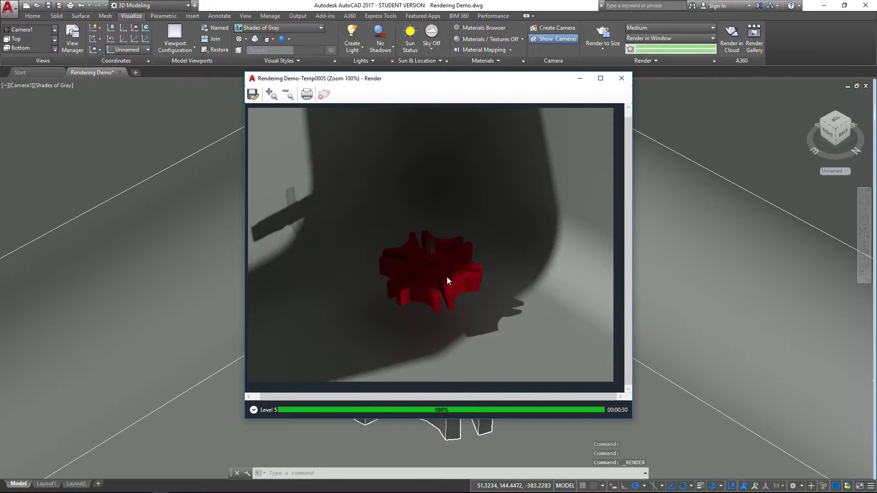
# - Examine the gear's lighting and shadows up close in the finished render and close the render window
pyautogui.scroll(1, 439, 280)
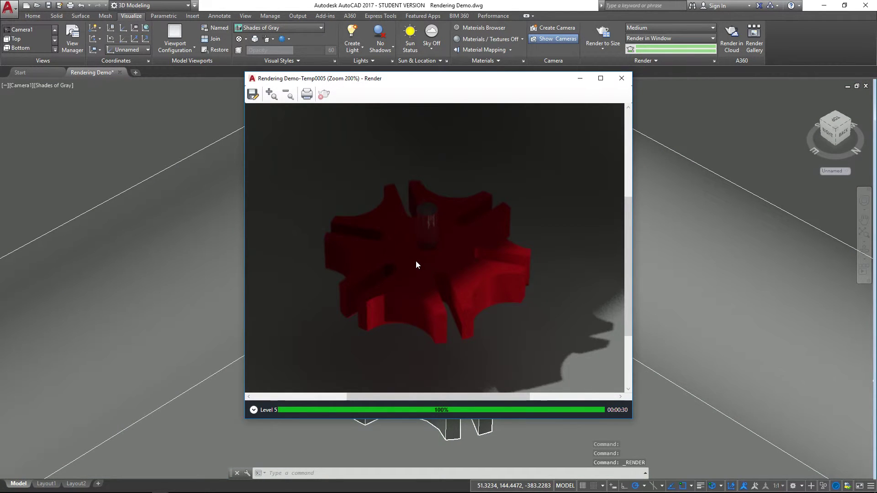
pyautogui.scroll(-1, 417, 260)
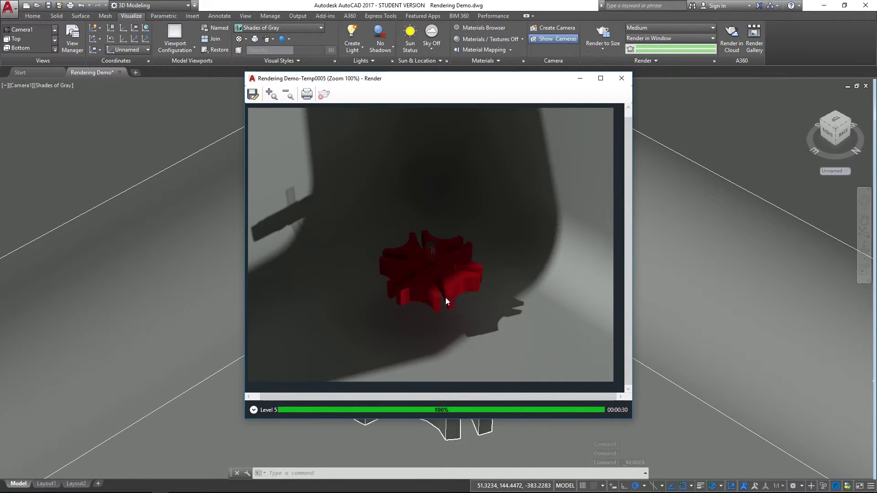
pyautogui.scroll(1, 417, 259)
pyautogui.scroll(-1, 417, 260)
pyautogui.click(621, 78)
# - Create a point light with default options at the outer upper corner of the enclosure's left wall
pyautogui.scroll(-5, 442, 319)
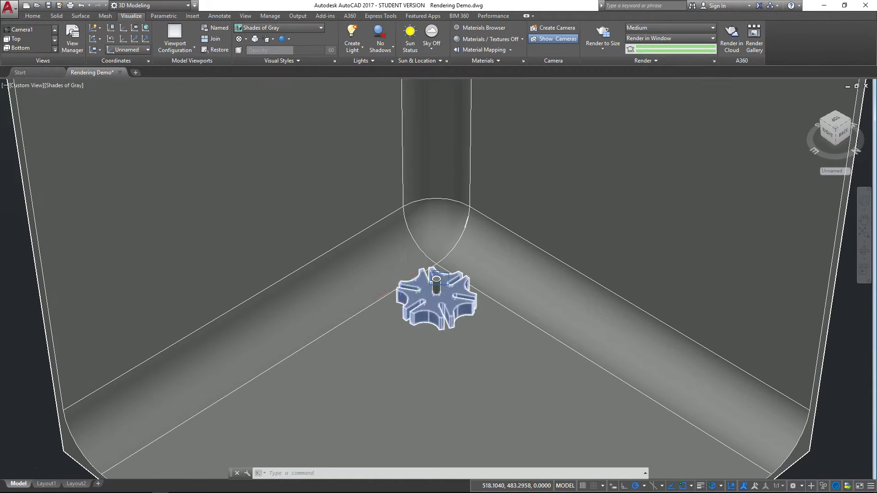
pyautogui.scroll(1, 406, 263)
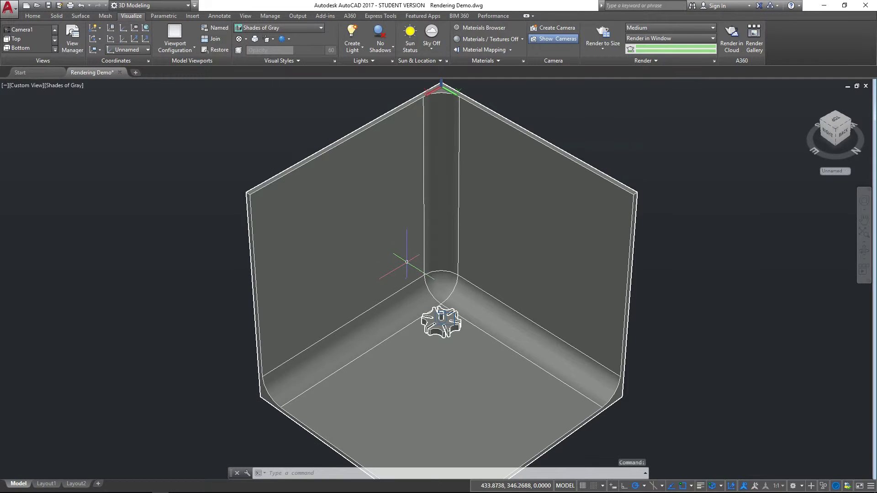
pyautogui.click(864, 251)
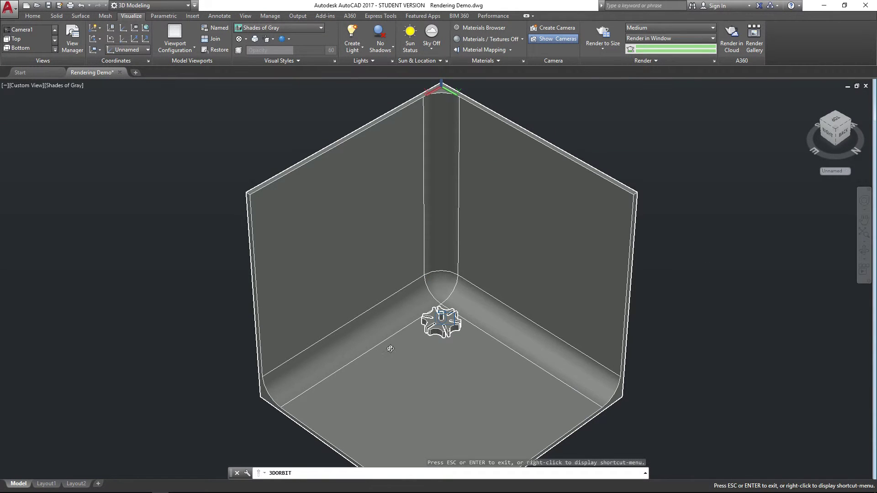
pyautogui.moveTo(391, 348)
pyautogui.mouseDown()
pyautogui.moveTo(532, 307)
pyautogui.moveTo(434, 298)
pyautogui.moveTo(478, 276)
pyautogui.moveTo(383, 352)
pyautogui.mouseUp()
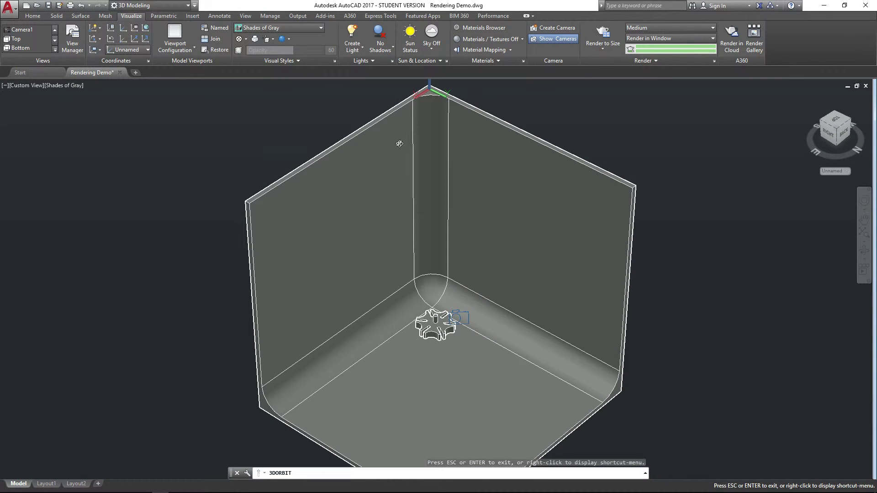
pyautogui.press('Escape')
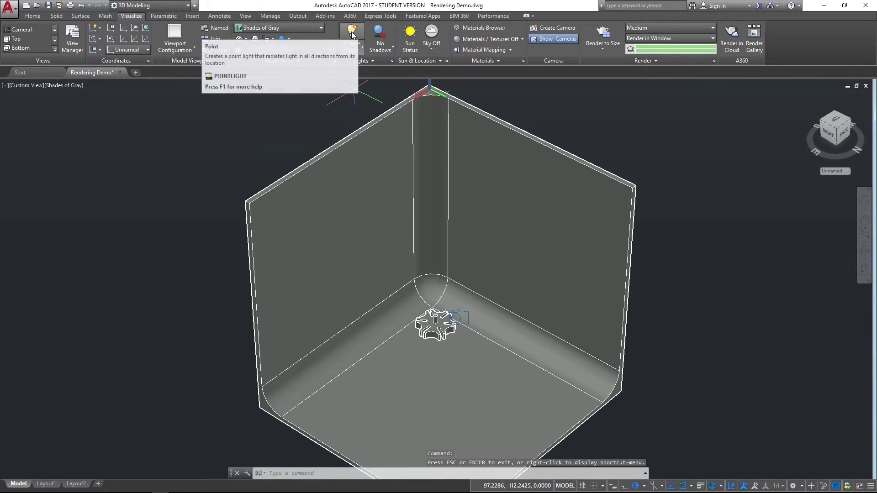
pyautogui.click(360, 52)
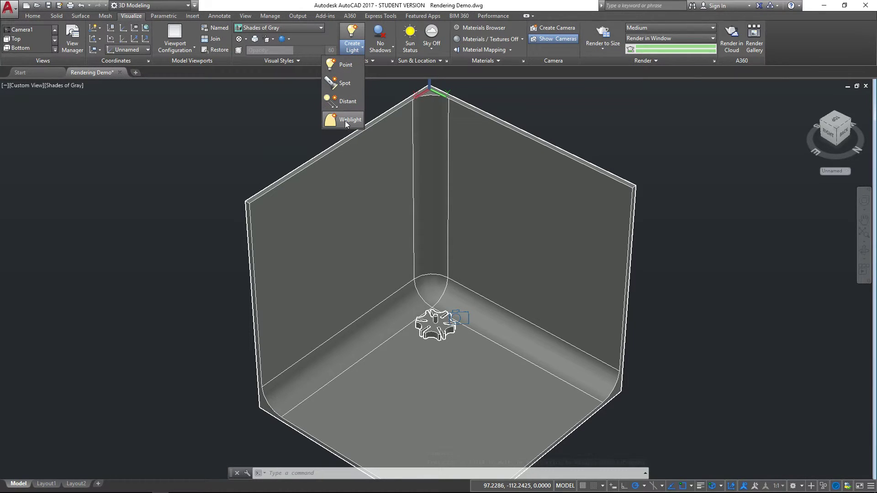
pyautogui.click(345, 67)
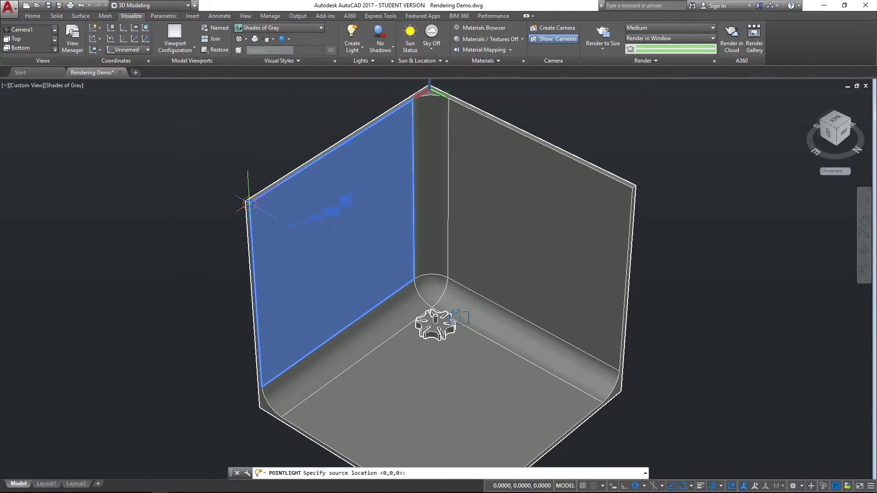
pyautogui.click(248, 202)
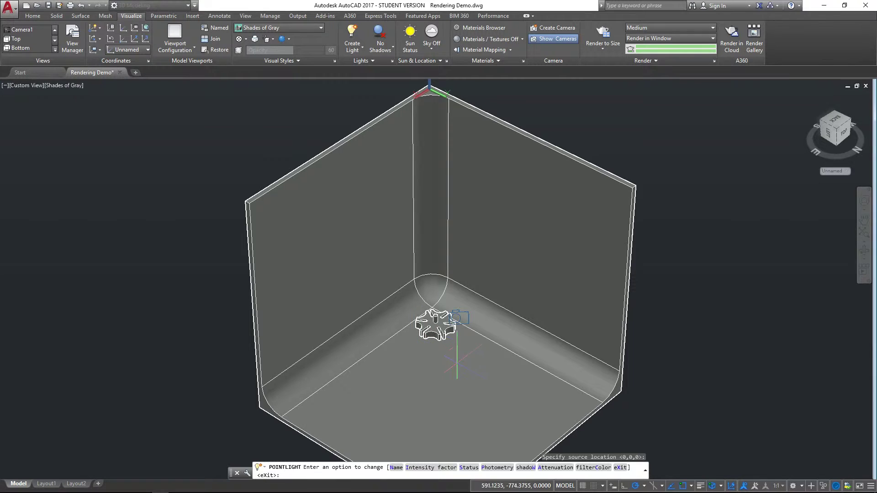
pyautogui.press('Return')
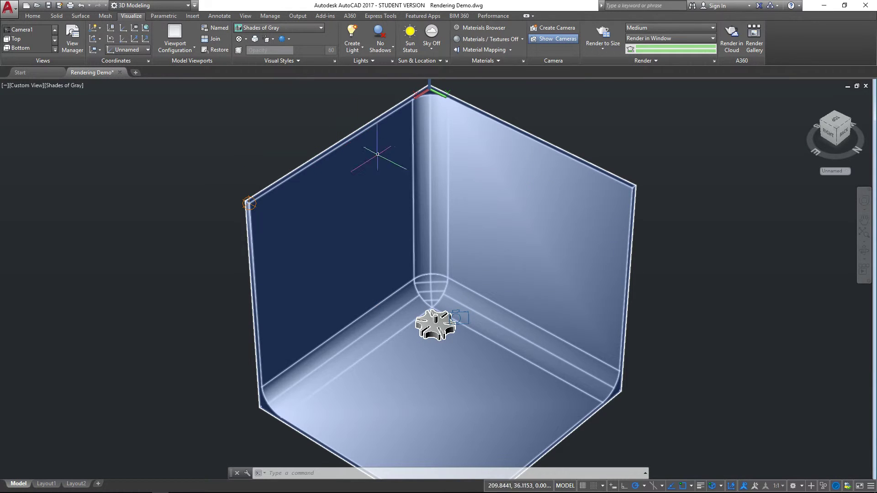
# - Move the point light along the X and then the Y axis into the enclosure, to about X 275, Y 275
pyautogui.click(249, 202)
pyautogui.click(248, 203)
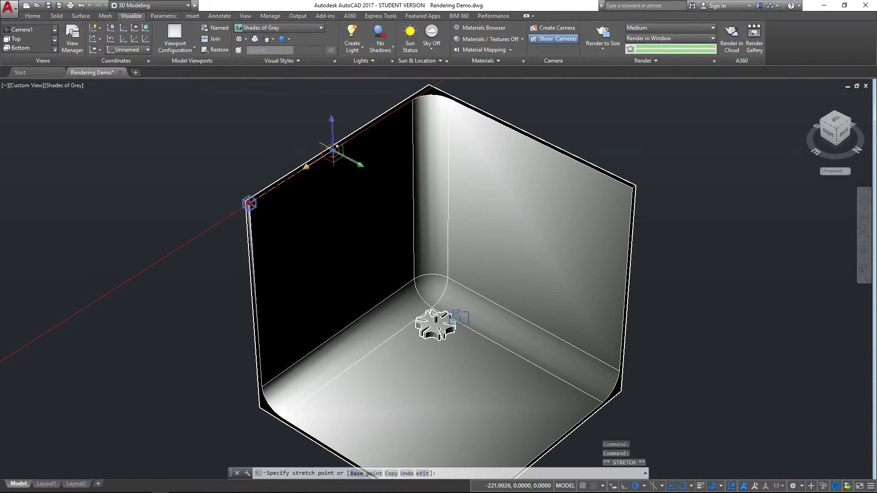
pyautogui.click(334, 150)
pyautogui.click(334, 149)
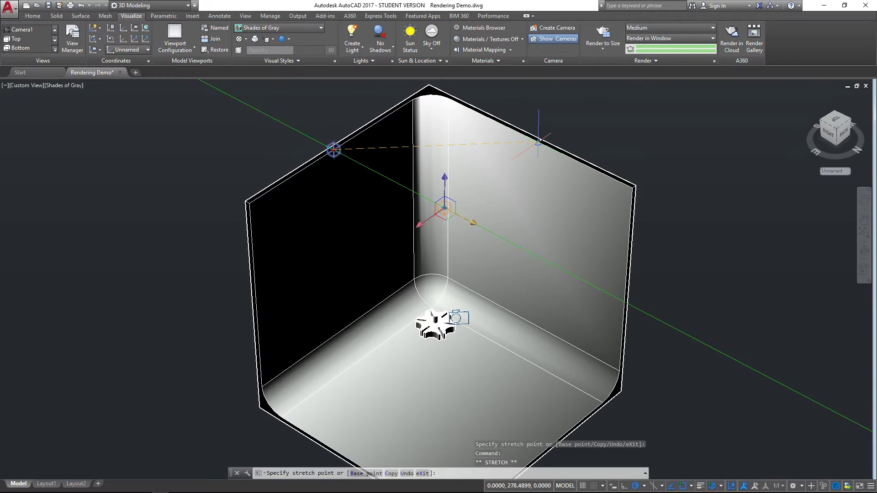
pyautogui.click(446, 207)
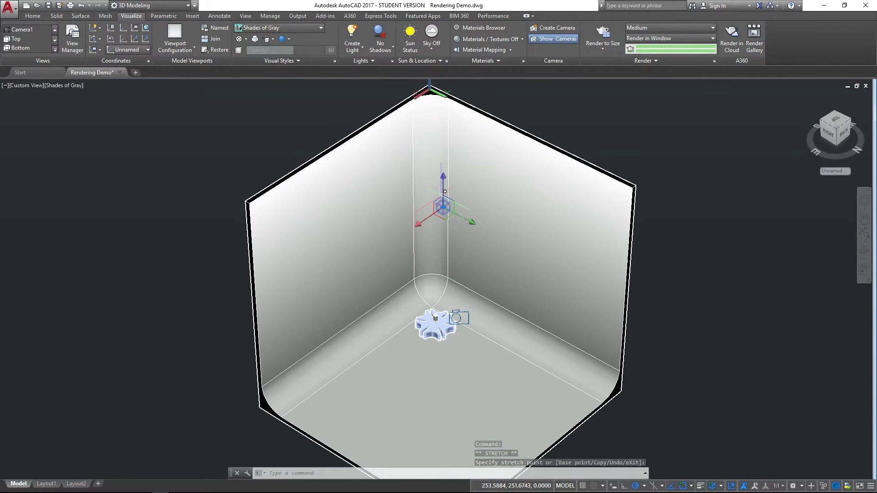
# - Raise the point light along the Z axis by about 284 units, above the enclosure walls
pyautogui.press('Escape')
pyautogui.click(442, 207)
pyautogui.moveTo(443, 207); pyautogui.dragTo(441, 245, button='middle')
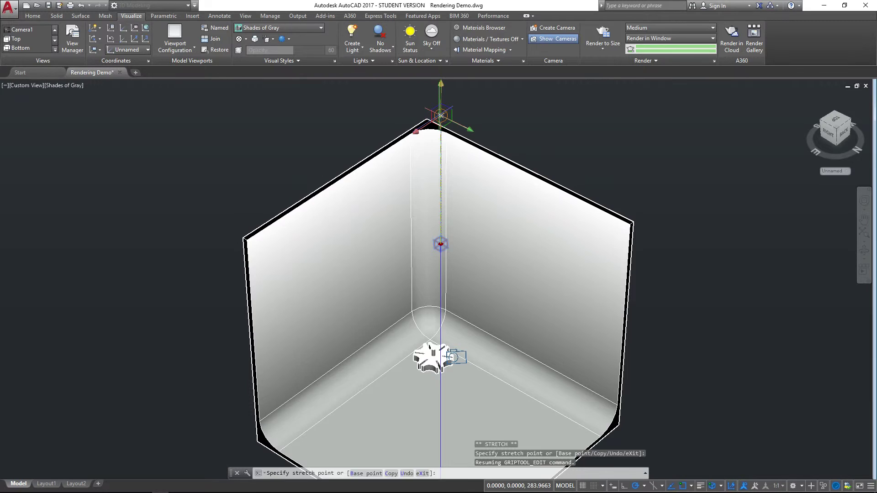
pyautogui.click(446, 261)
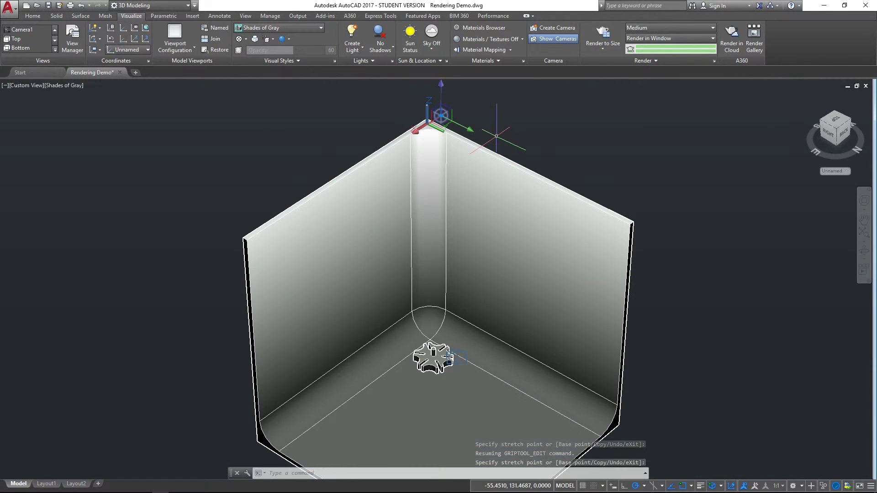
# - Open the point light's properties and set its lamp color to Incandescent
pyautogui.write('pr')
pyautogui.press('Return')
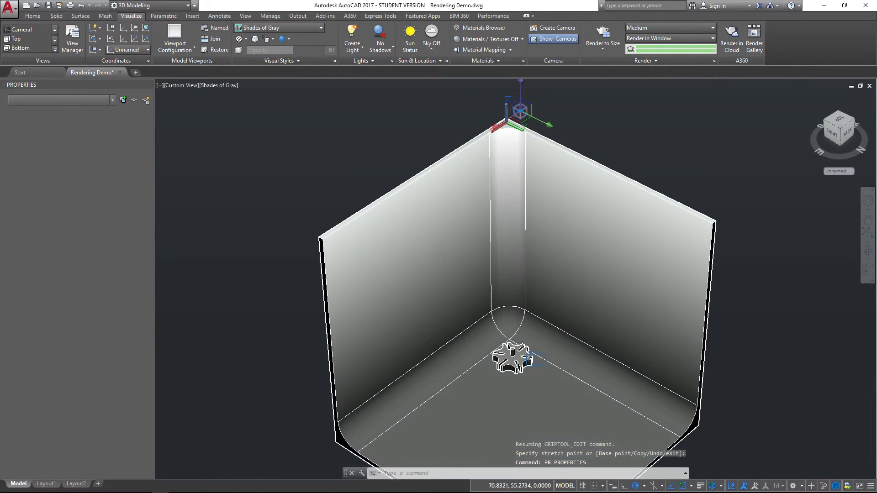
pyautogui.click(521, 111)
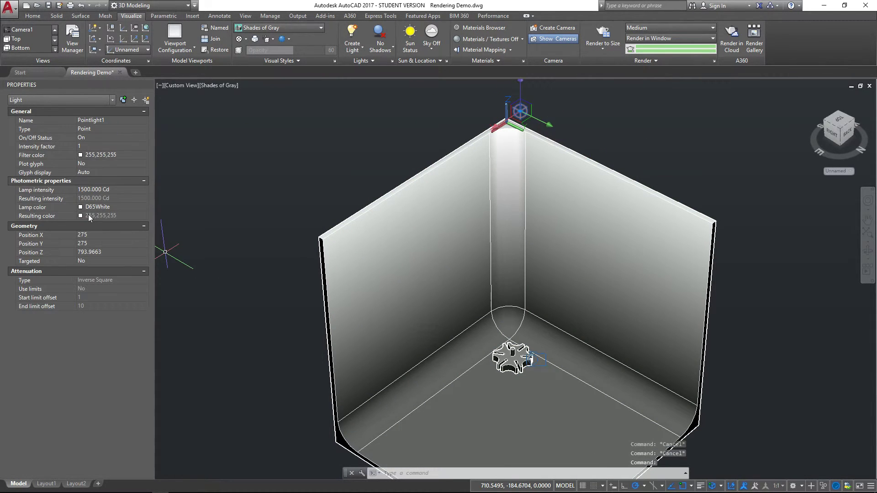
pyautogui.click(136, 206)
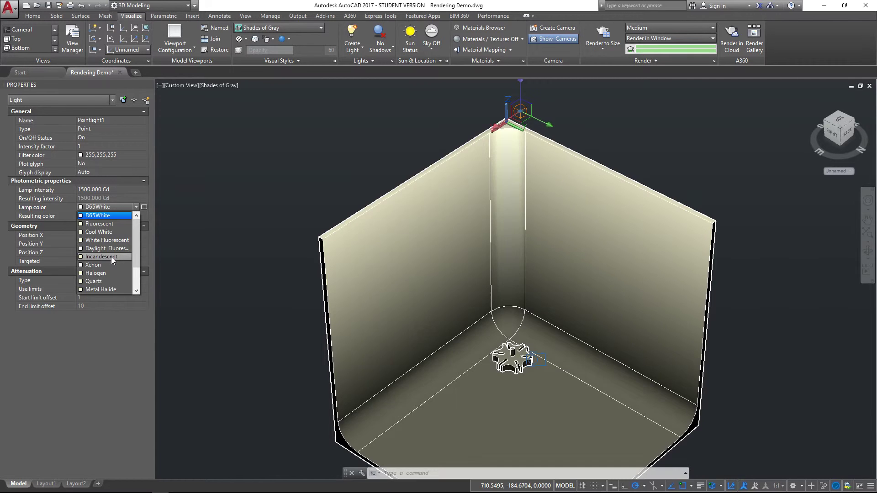
pyautogui.click(111, 257)
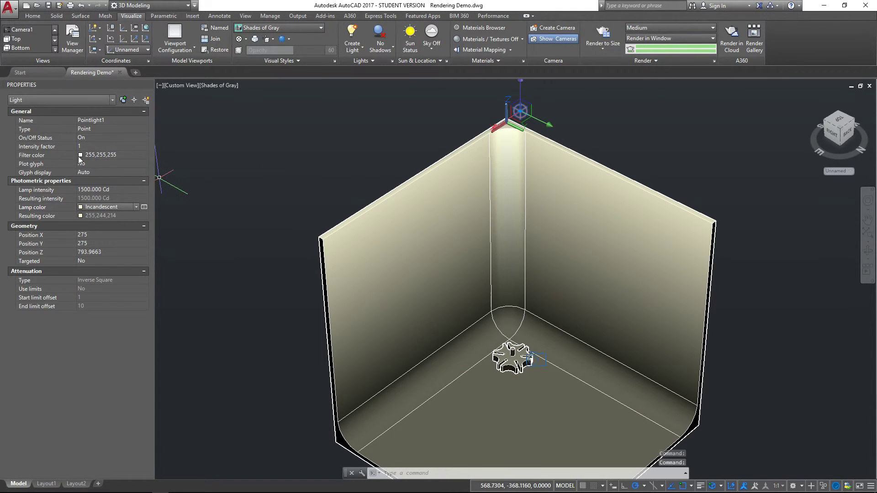
# - Try lamp intensities of 2000 and 1000 Cd on the point light and return it to 1500 Cd
pyautogui.click(95, 190)
pyautogui.write('2000')
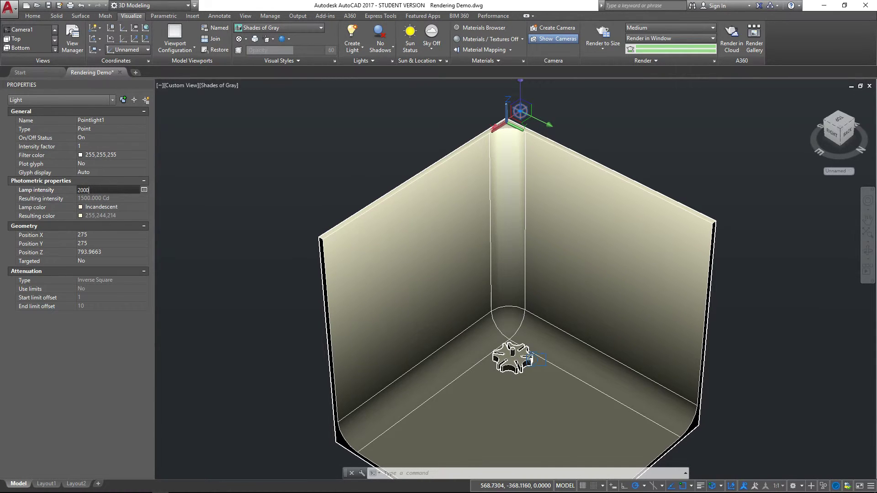
pyautogui.press('Return')
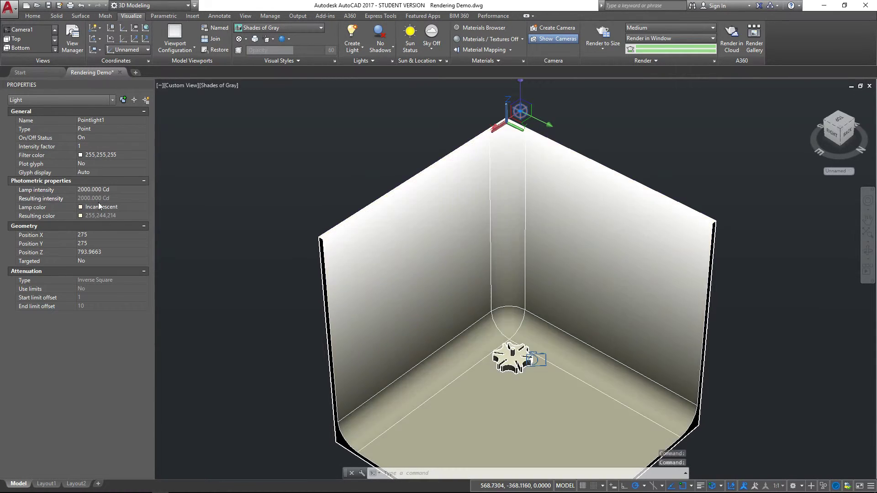
pyautogui.click(97, 189)
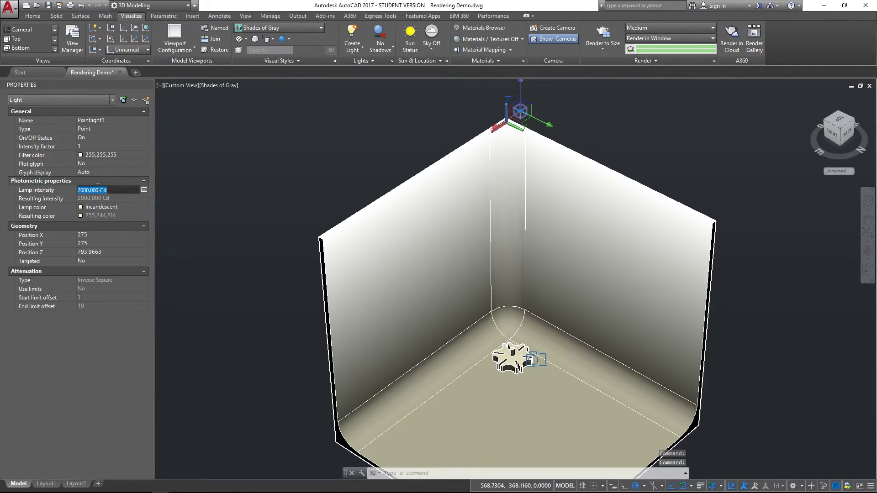
pyautogui.write('15')
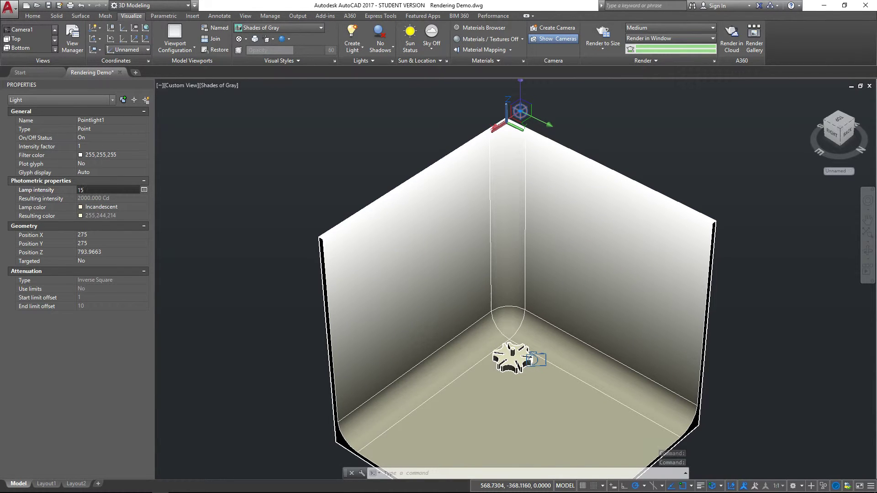
pyautogui.press('BackSpace')
pyautogui.write('000')
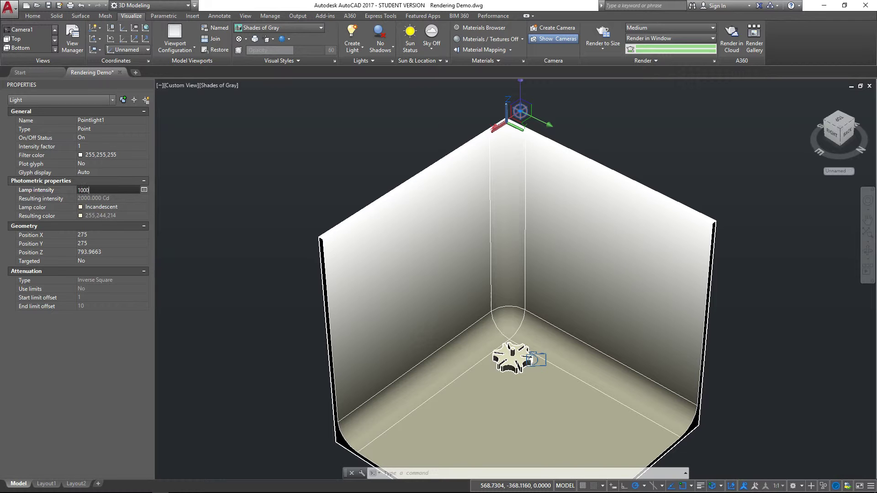
pyautogui.press('Return')
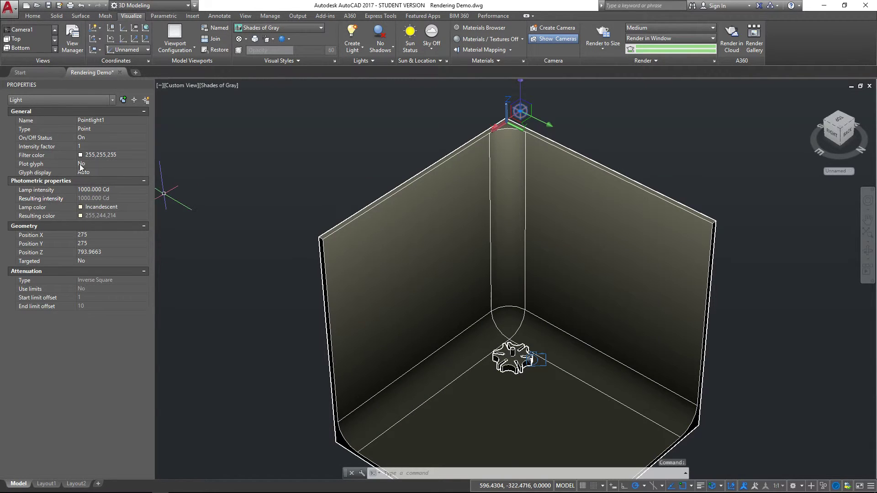
pyautogui.click(91, 190)
pyautogui.write('15000')
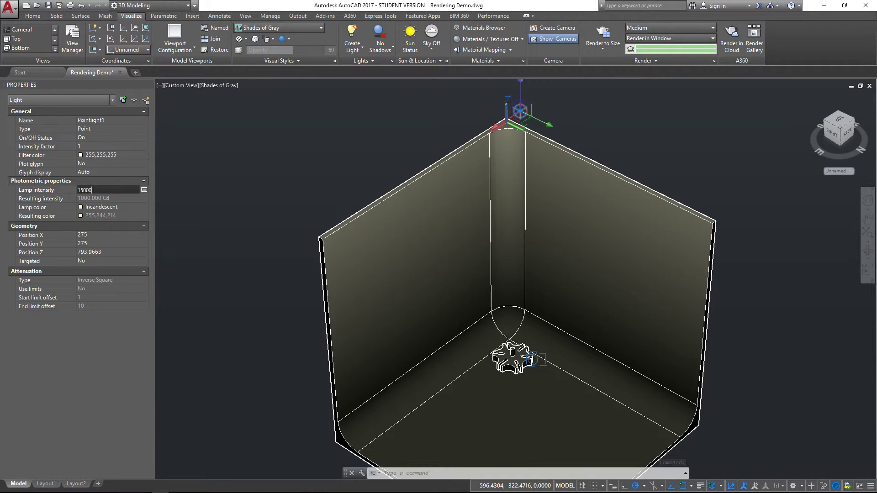
pyautogui.press('Return')
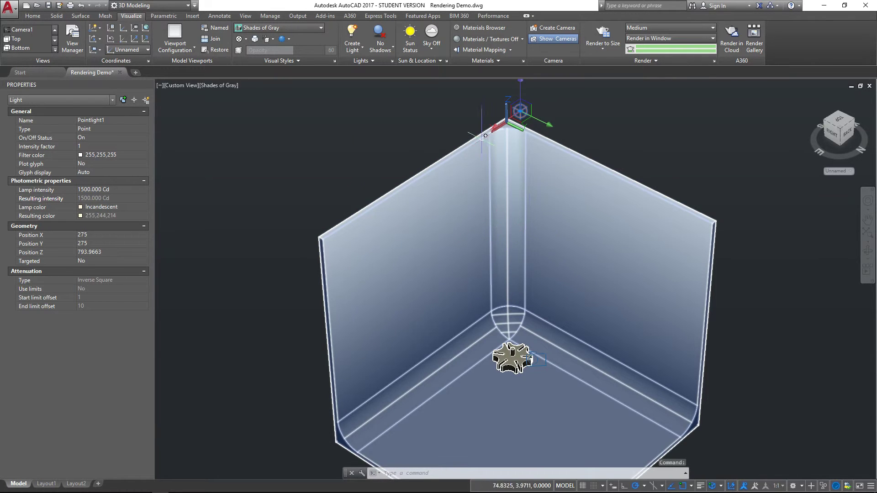
# - Center the enclosure and orbit to look squarely into its corner, examining how the point light illuminates the walls
pyautogui.moveTo(576, 254)
pyautogui.mouseDown()
pyautogui.moveTo(515, 182)
pyautogui.moveTo(513, 221)
pyautogui.mouseUp()
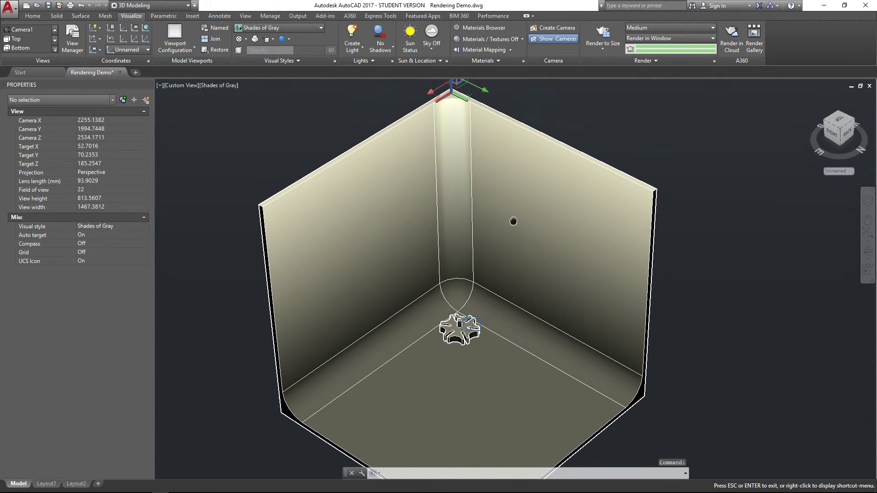
pyautogui.press('Escape')
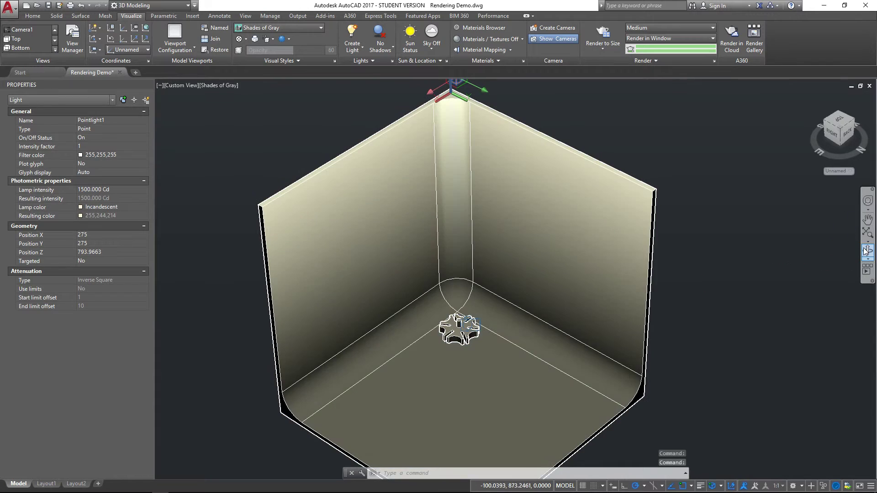
pyautogui.click(865, 251)
pyautogui.moveTo(736, 315); pyautogui.dragTo(709, 306)
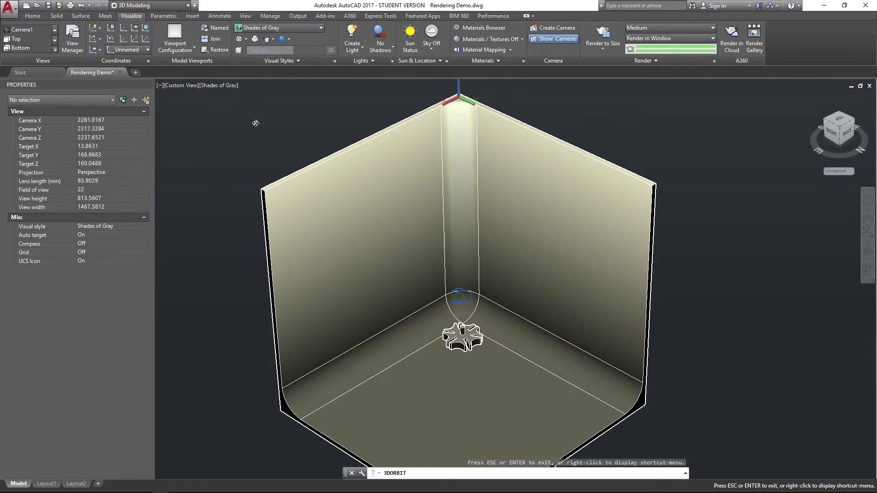
pyautogui.press('Escape')
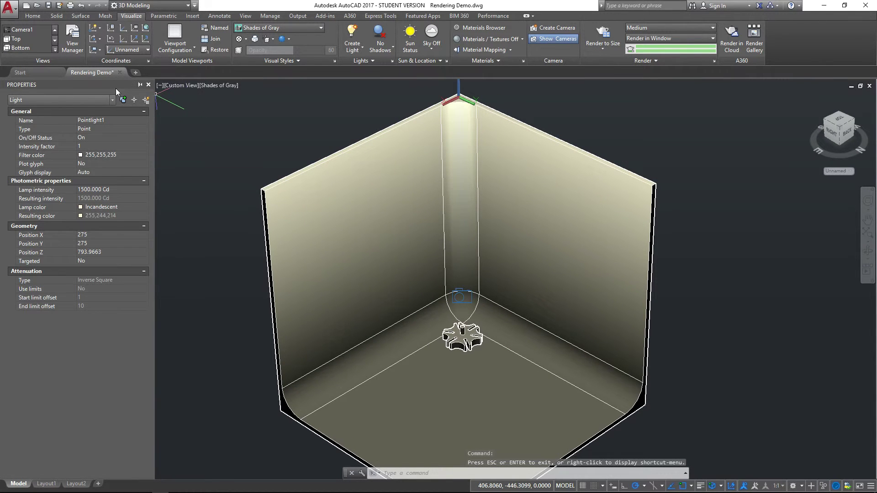
# - Close the point light's properties and restore the Camera1 custom model view
pyautogui.click(148, 85)
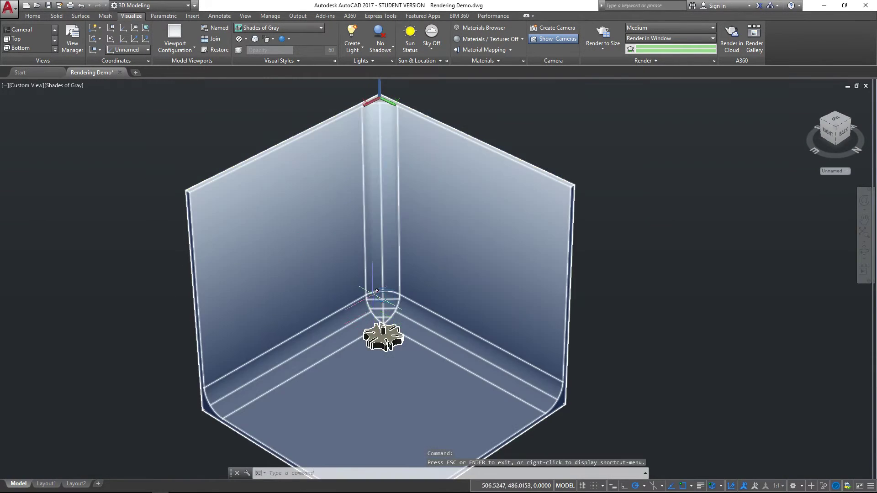
pyautogui.click(31, 89)
pyautogui.moveTo(70, 95)
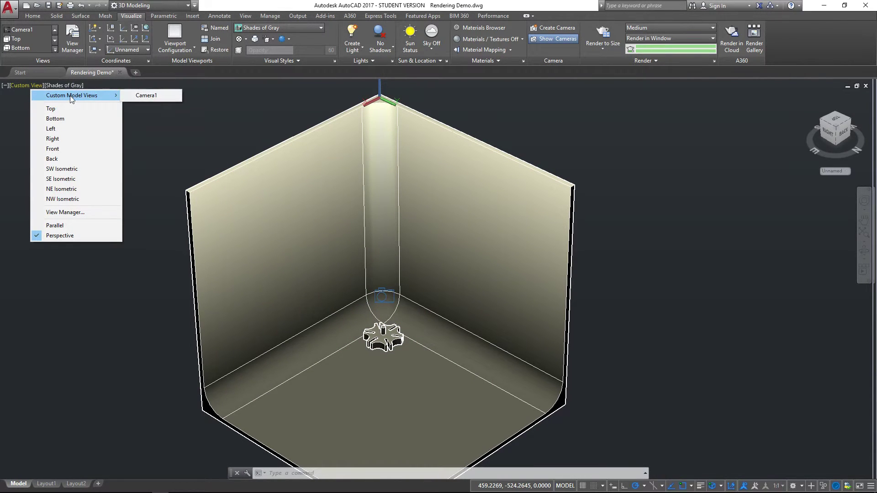
pyautogui.click(163, 97)
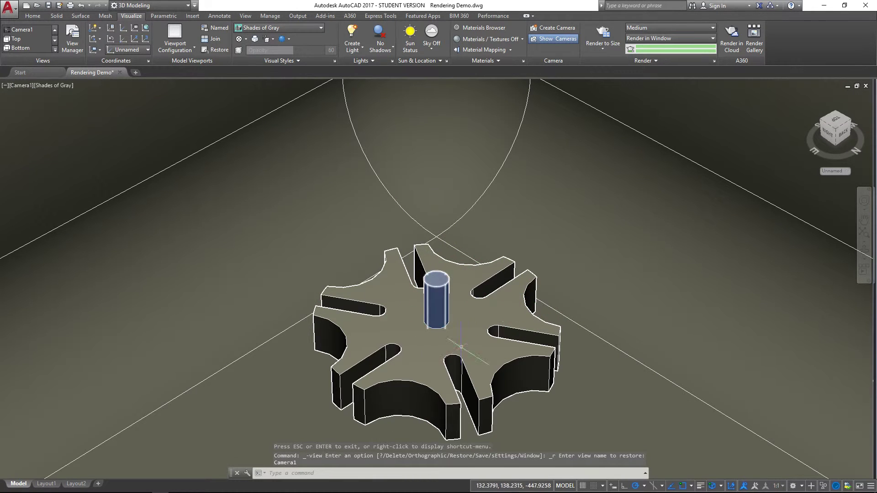
# - Render the Camera1 view with the Medium preset, inspect the gear and shaft up close in the result, and close the render
pyautogui.click(600, 32)
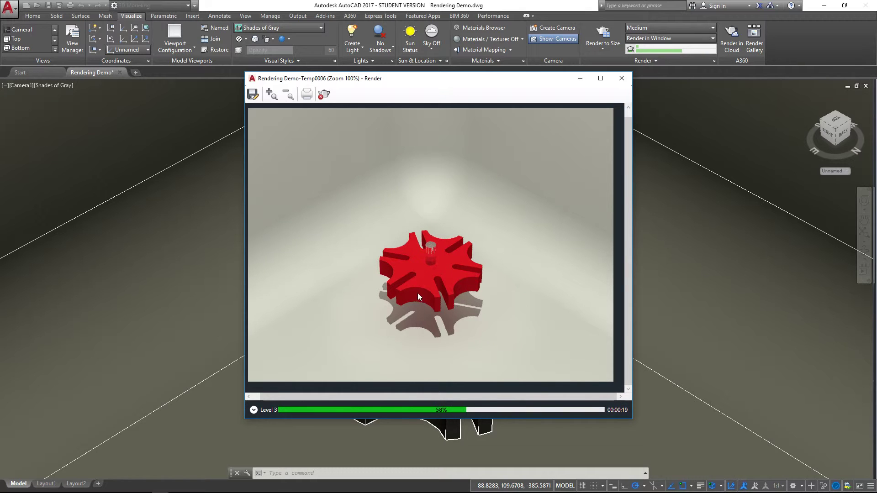
pyautogui.scroll(2, 430, 288)
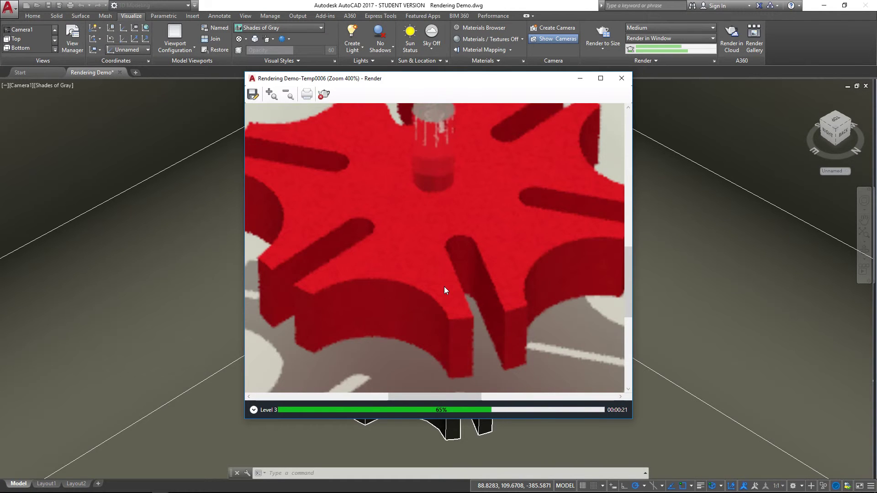
pyautogui.scroll(-1, 444, 286)
pyautogui.scroll(-1, 441, 256)
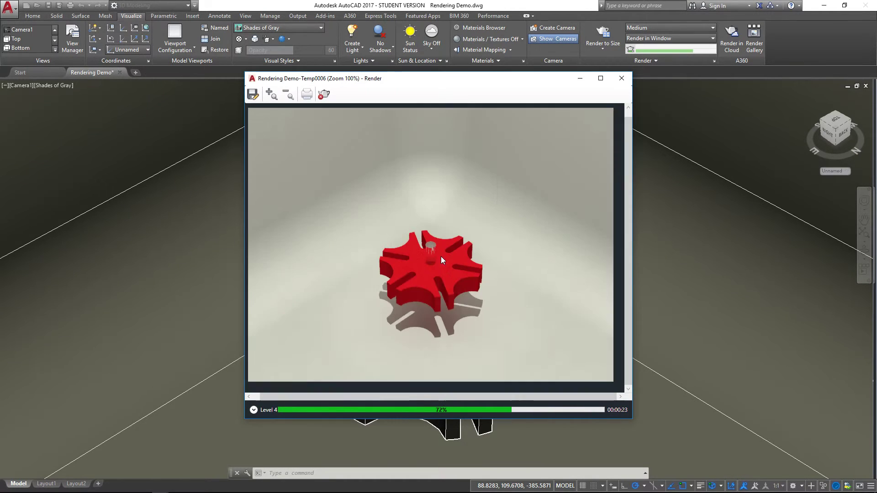
pyautogui.scroll(2, 451, 272)
pyautogui.scroll(-2, 439, 278)
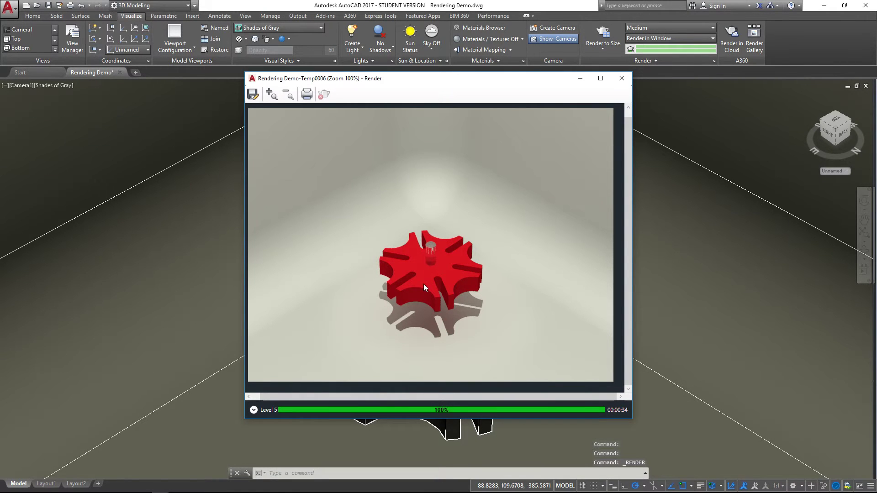
pyautogui.click(621, 78)
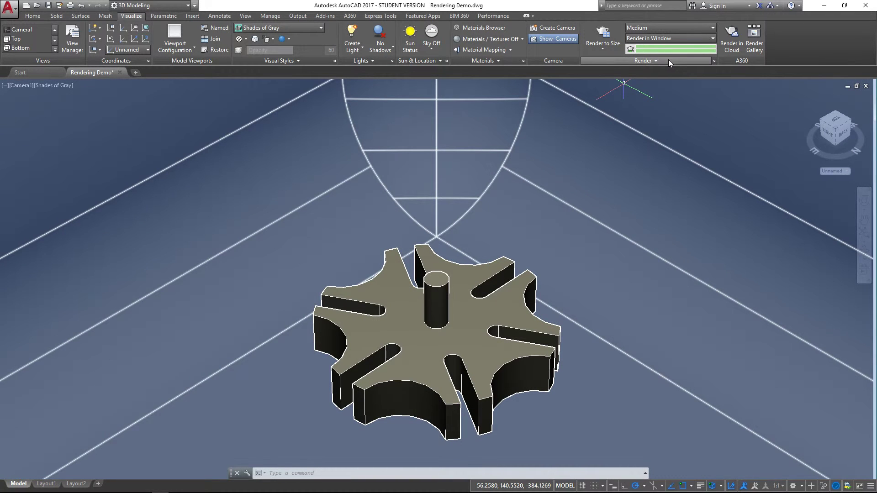
# - Reopen the render window without rendering again, maximize it and examine the latest gear render at different magnifications
pyautogui.moveTo(668, 60)
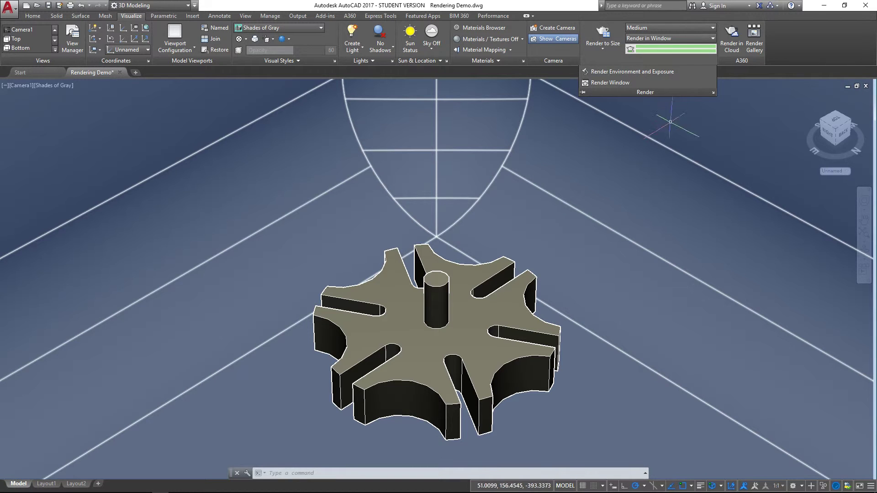
pyautogui.click(603, 37)
pyautogui.press('Escape')
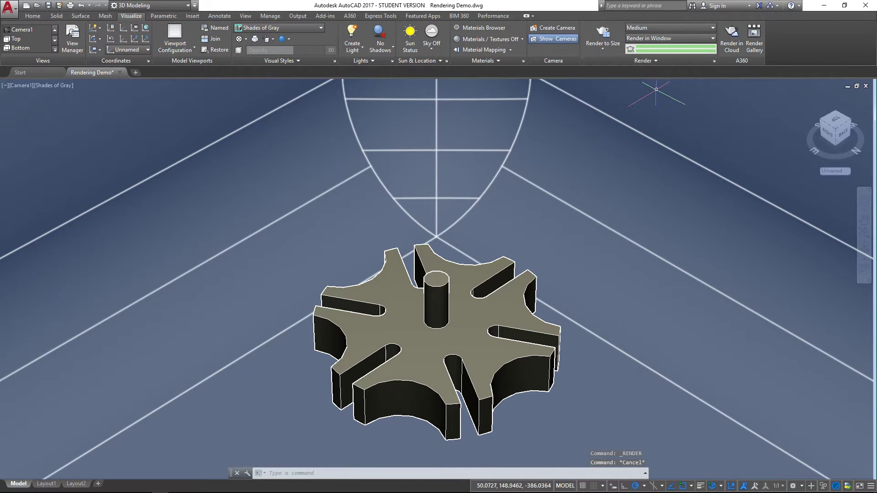
pyautogui.click(619, 59)
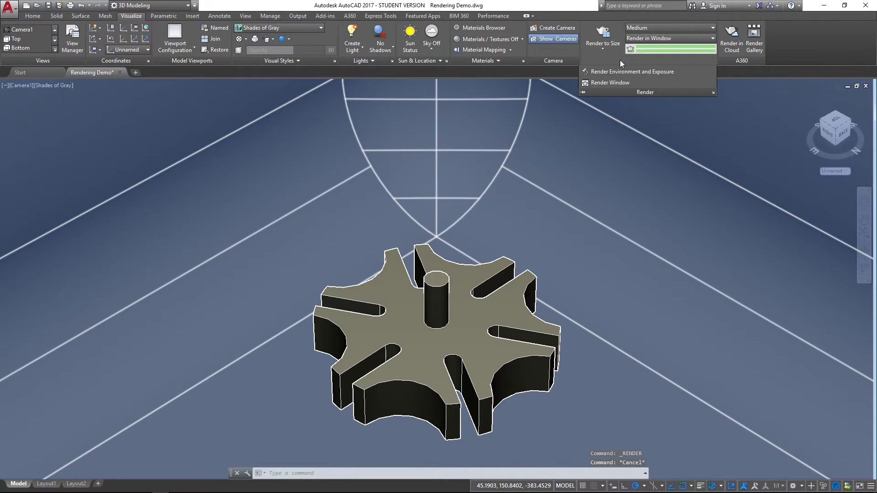
pyautogui.click(610, 83)
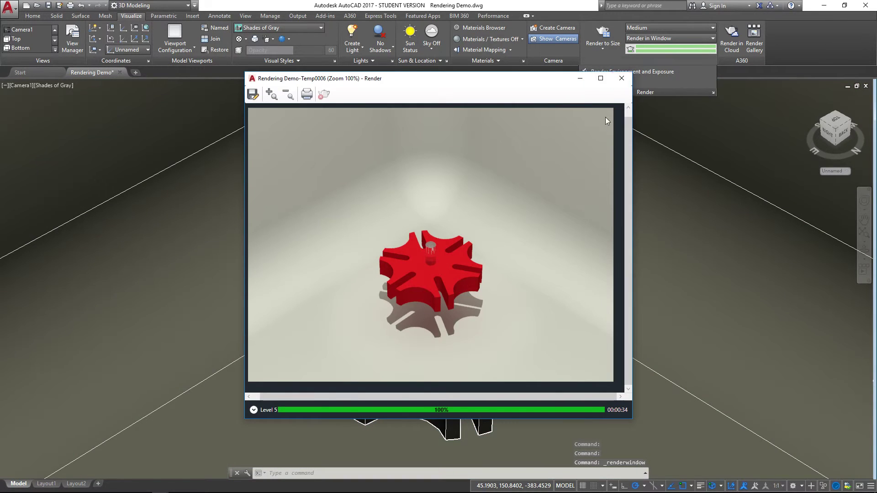
pyautogui.click(600, 79)
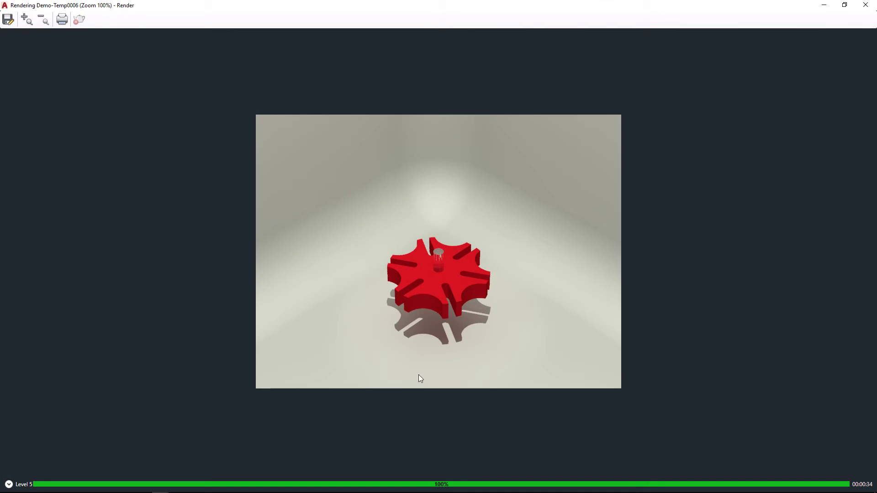
pyautogui.scroll(-3, 418, 378)
pyautogui.scroll(3, 416, 375)
pyautogui.scroll(-1, 402, 338)
pyautogui.scroll(1, 399, 336)
# - Show the render history, review the renders from Rendering Demo-Temp0000 through Rendering Demo-Temp0006, and close the render window
pyautogui.click(8, 484)
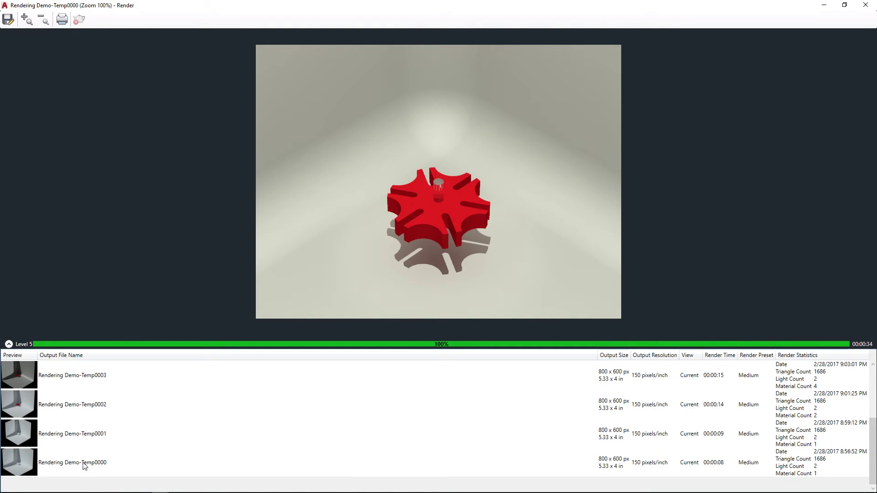
pyautogui.click(84, 464)
pyautogui.click(82, 429)
pyautogui.click(83, 410)
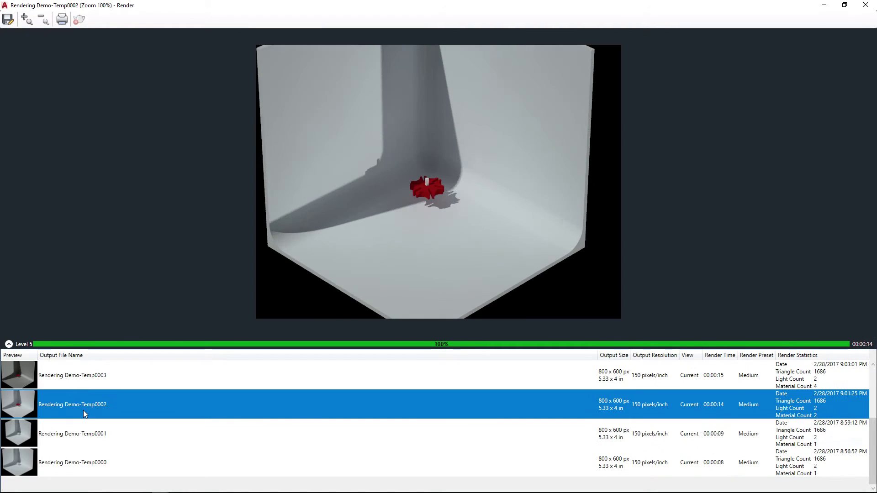
pyautogui.click(85, 388)
pyautogui.scroll(2, 95, 393)
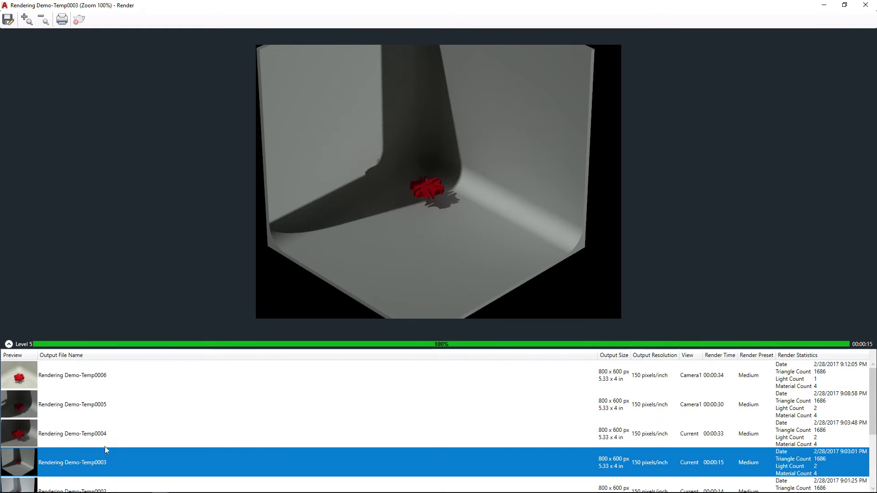
pyautogui.click(91, 436)
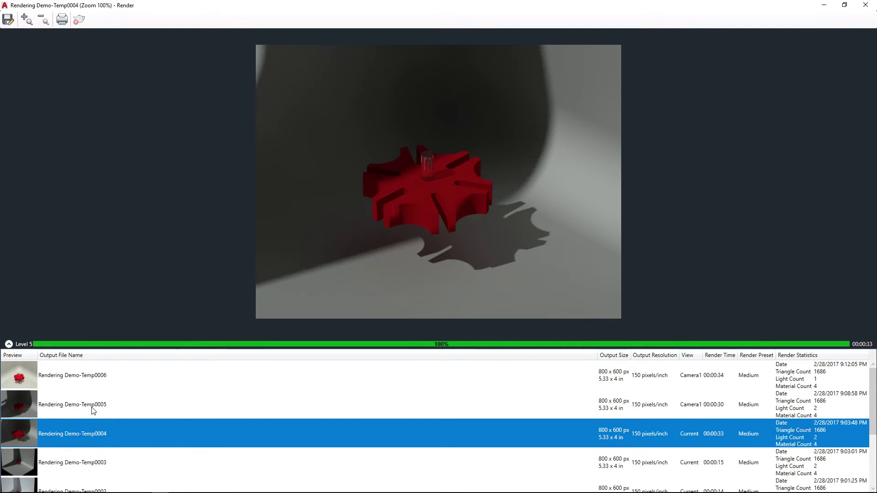
pyautogui.click(93, 410)
pyautogui.click(89, 376)
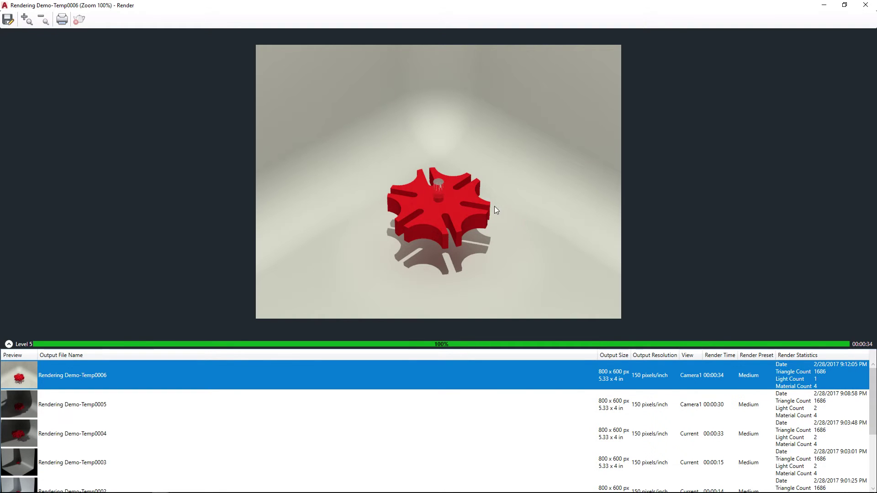
pyautogui.click(866, 6)
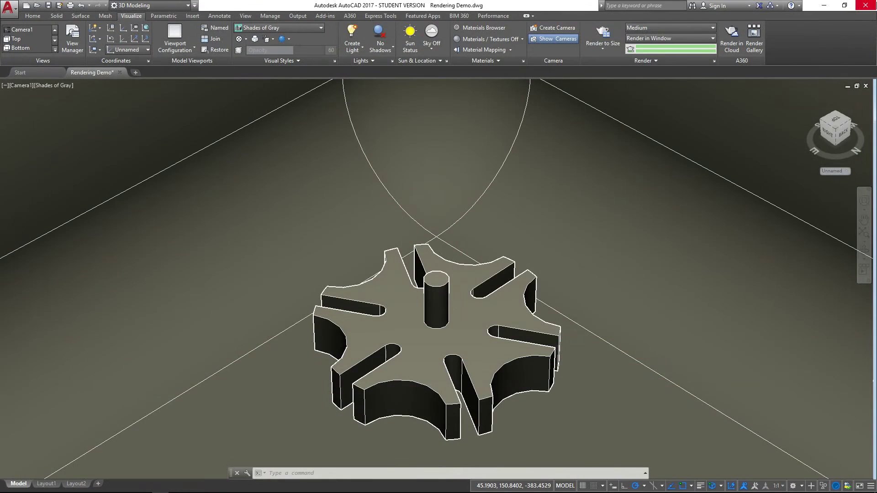
# - Review the available render output sizes and quality presets without changing the current selections
pyautogui.click(607, 50)
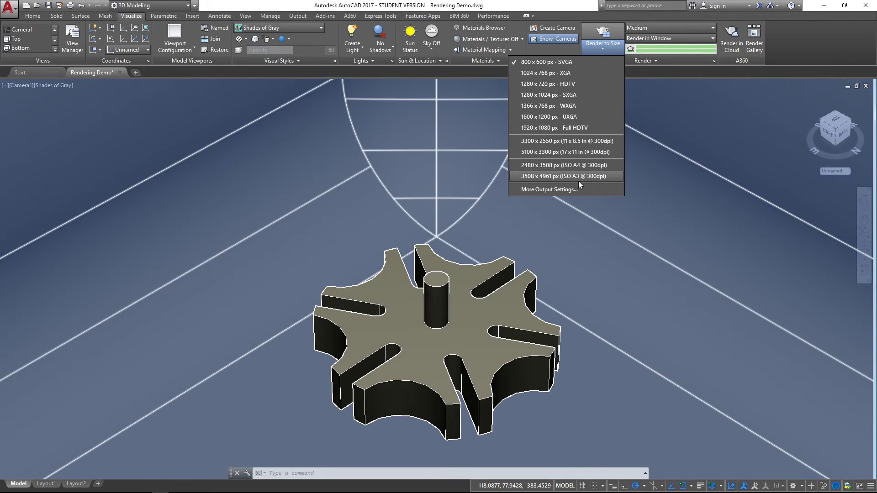
pyautogui.click(575, 6)
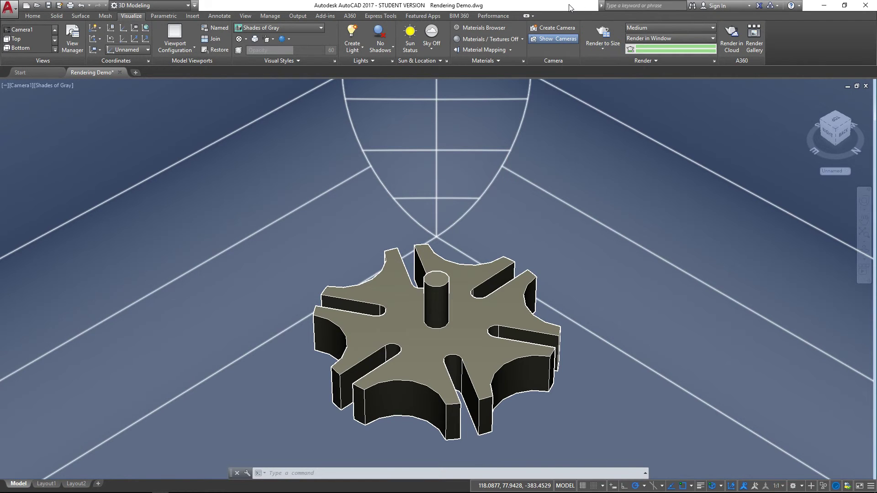
pyautogui.click(679, 28)
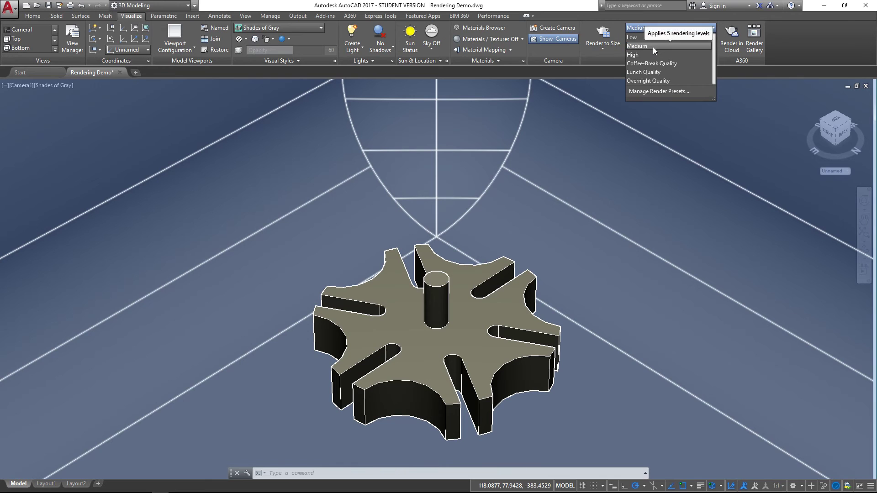
pyautogui.click(607, 45)
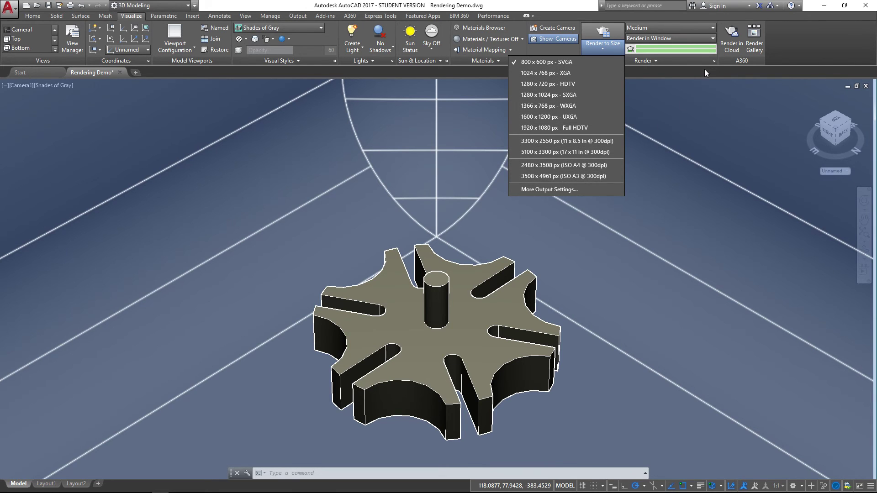
pyautogui.click(651, 29)
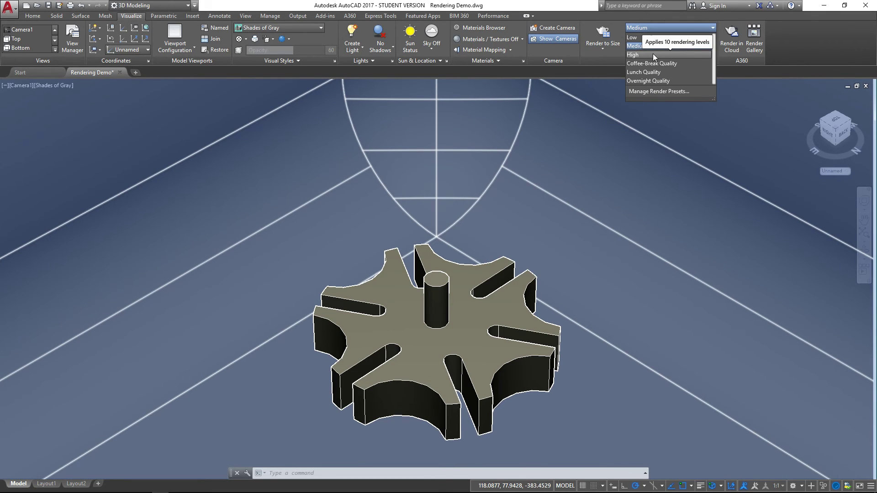
pyautogui.click(594, 48)
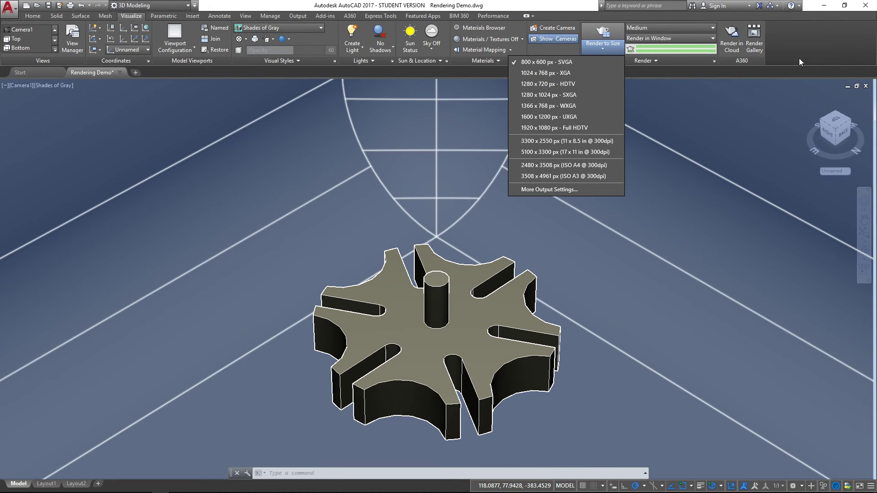
pyautogui.click(826, 48)
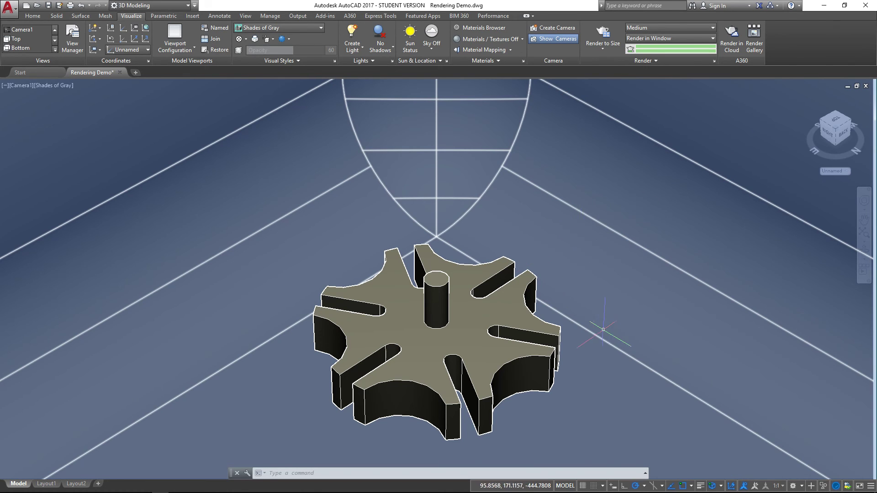
# - Zoom out from the camera view and center the enclosure around the gear
pyautogui.scroll(-3, 596, 336)
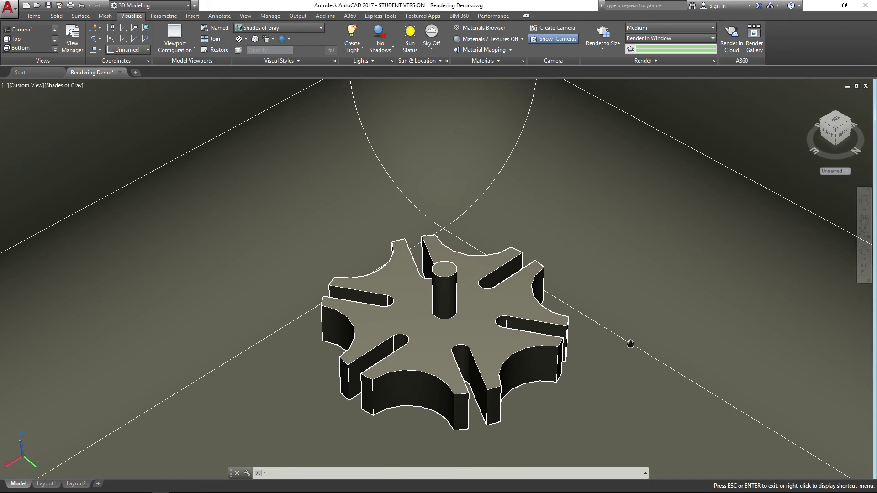
pyautogui.scroll(-5, 589, 308)
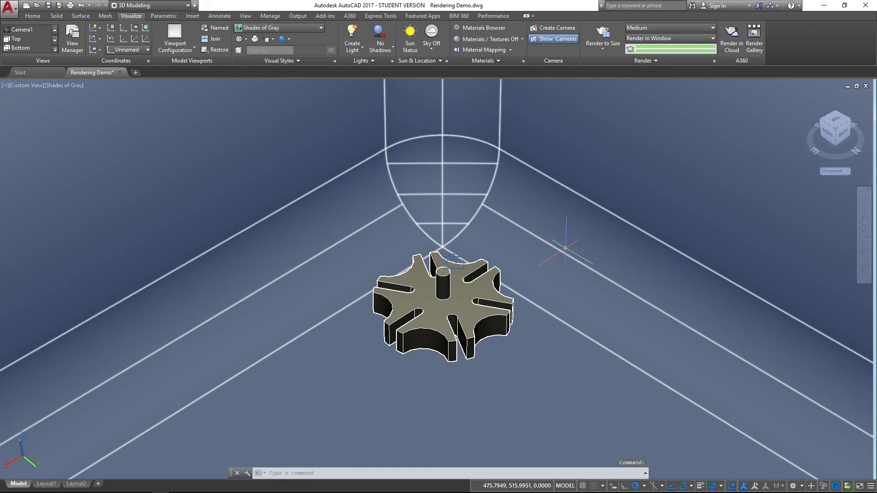
pyautogui.scroll(-5, 623, 271)
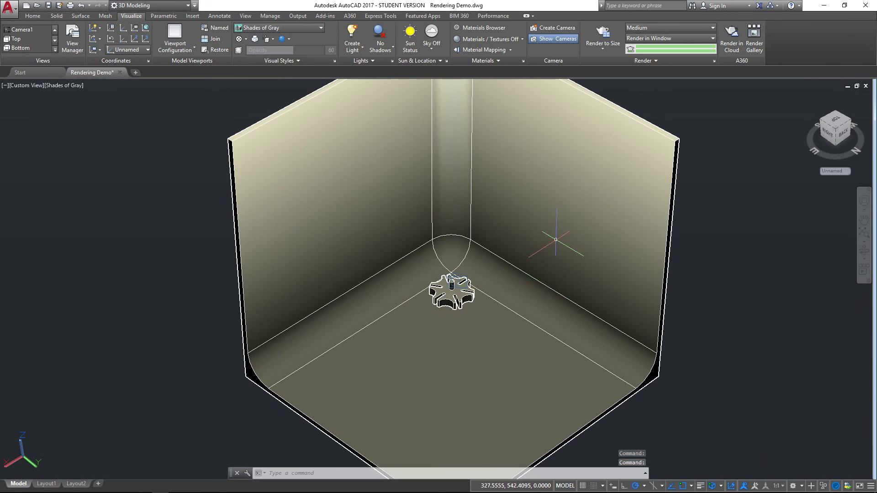
pyautogui.moveTo(548, 271); pyautogui.dragTo(529, 300, button='middle')
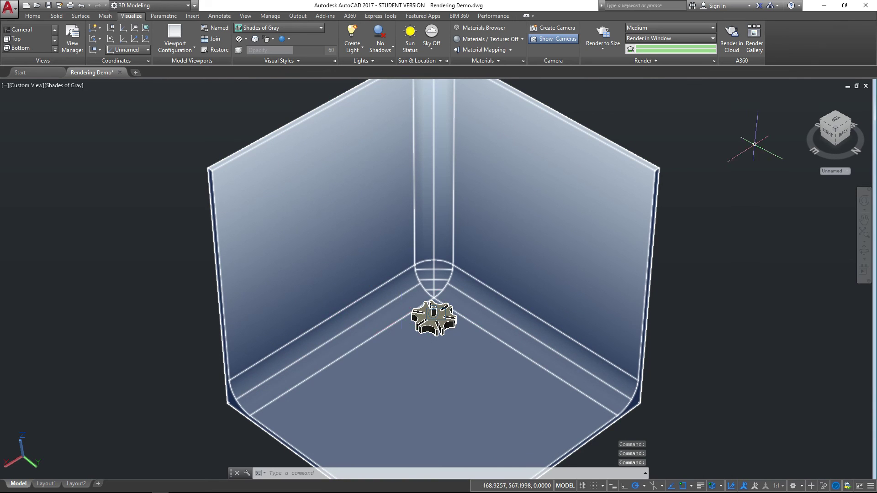
pyautogui.click(28, 89)
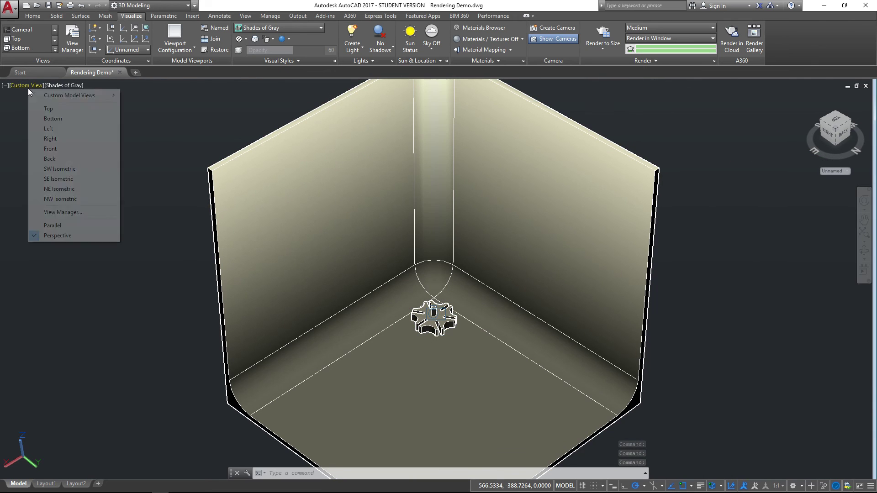
pyautogui.moveTo(78, 94)
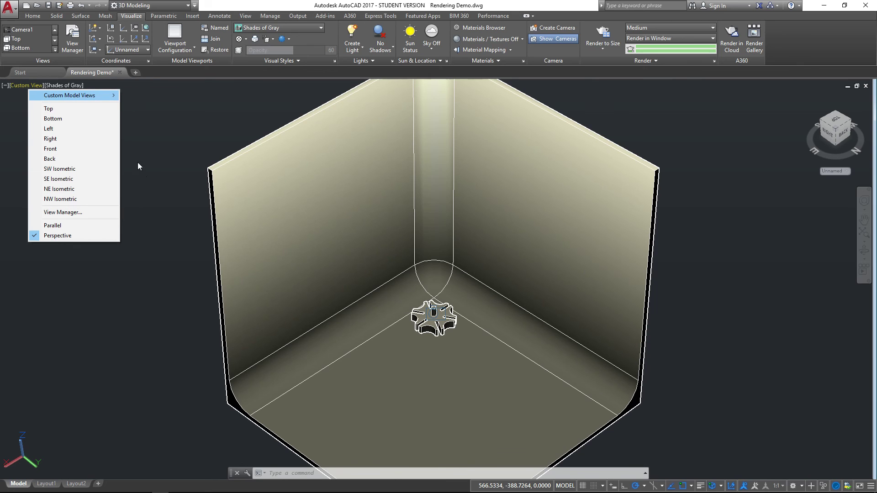
pyautogui.click(160, 129)
pyautogui.press('Escape')
pyautogui.press('Escape')
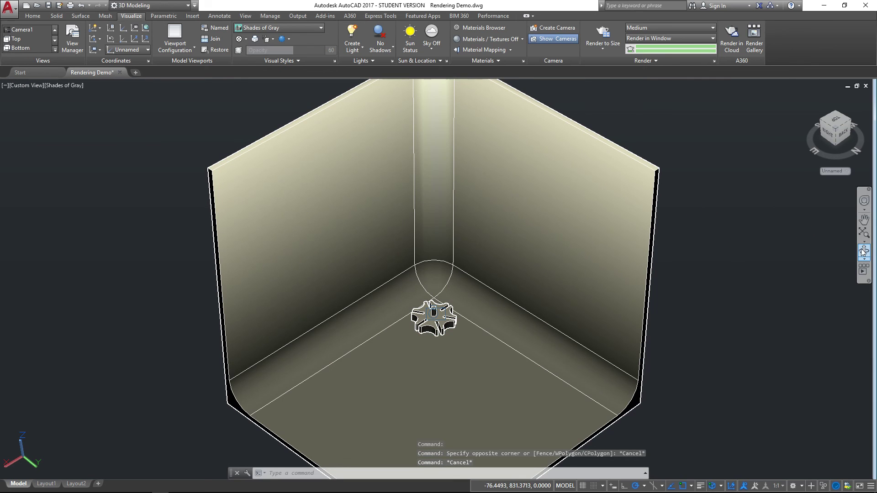
# - Orbit the enclosure to a slightly lower angle, facing into its corner with the camera glyph above the gear
pyautogui.click(862, 250)
pyautogui.moveTo(719, 304); pyautogui.dragTo(730, 226)
pyautogui.moveTo(805, 234); pyautogui.dragTo(726, 283)
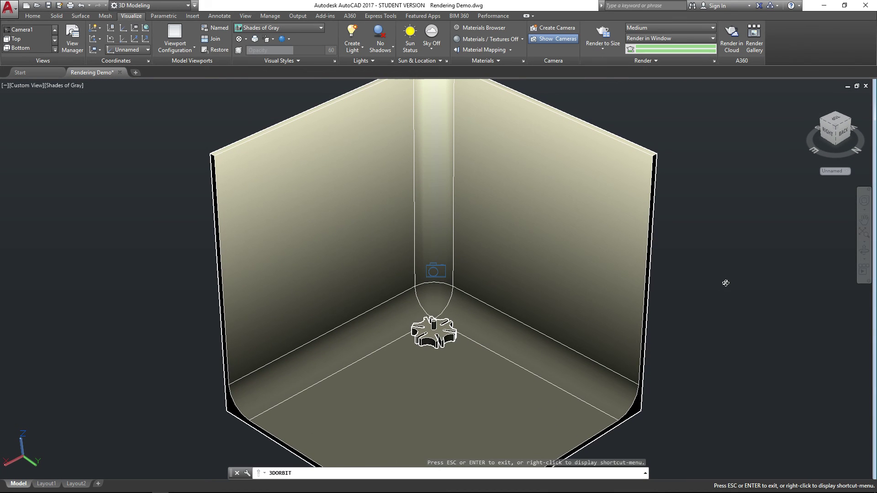